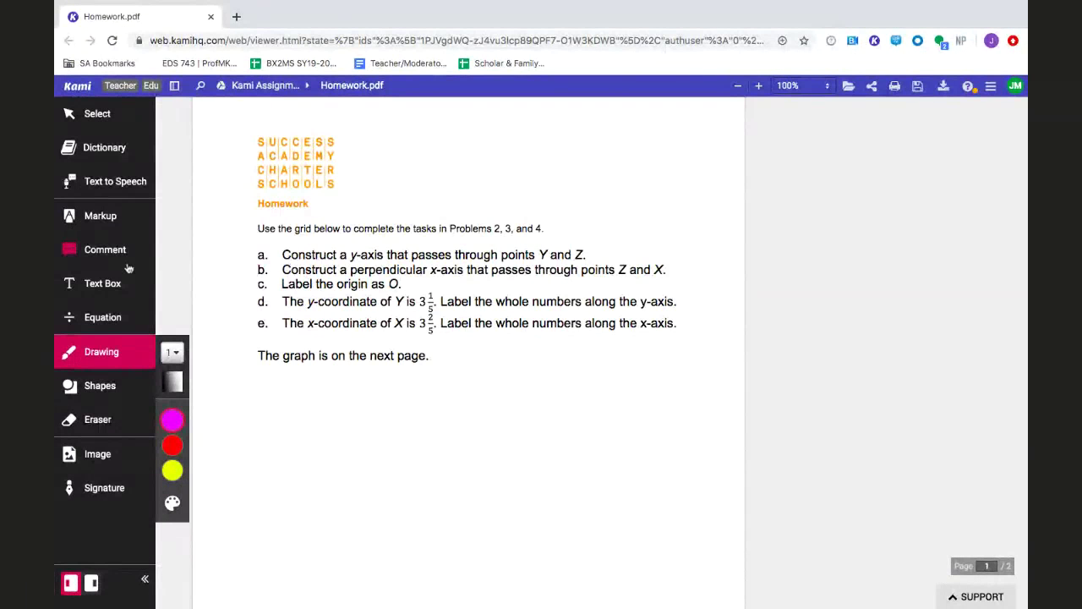
Draw a red vertical straight line from point Z up through Y on the page 2 grid
left_click(118, 387)
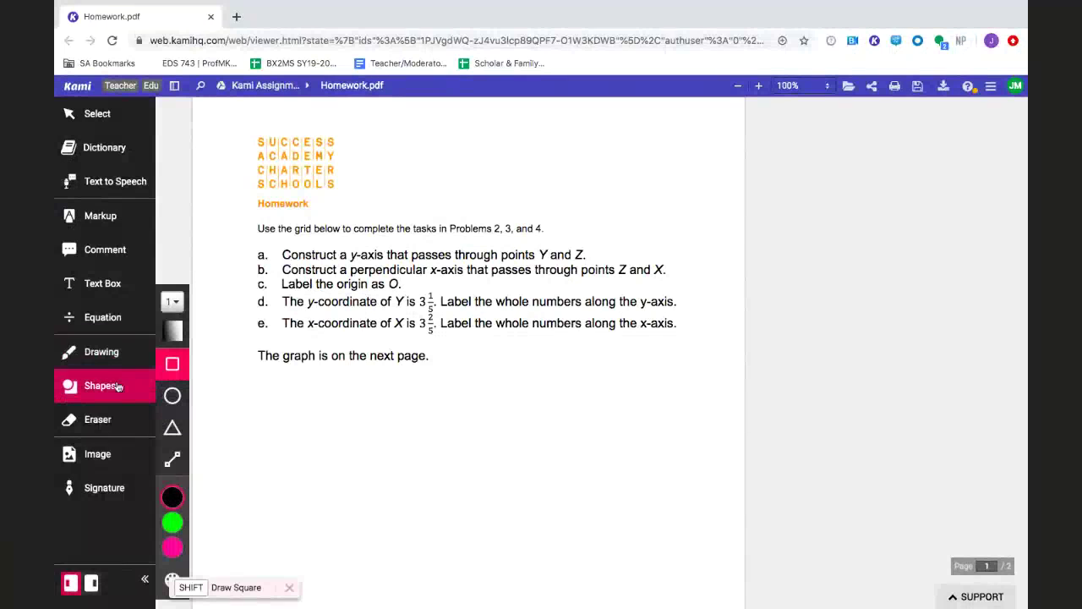
left_click(175, 459)
scroll(316, 440, "down", 2)
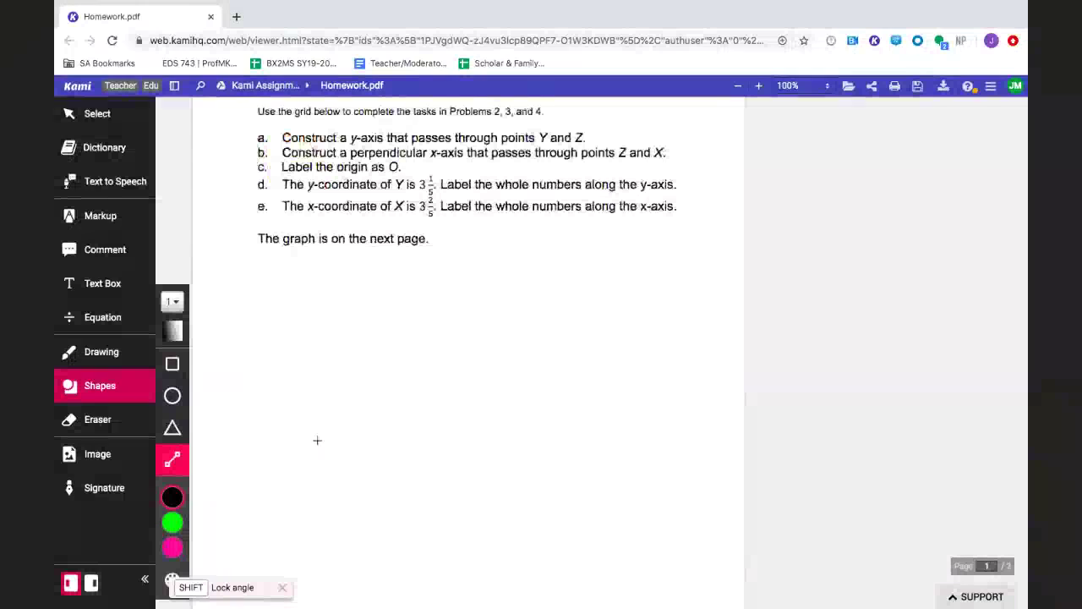
scroll(317, 440, "down", 2)
scroll(317, 440, "down", 10)
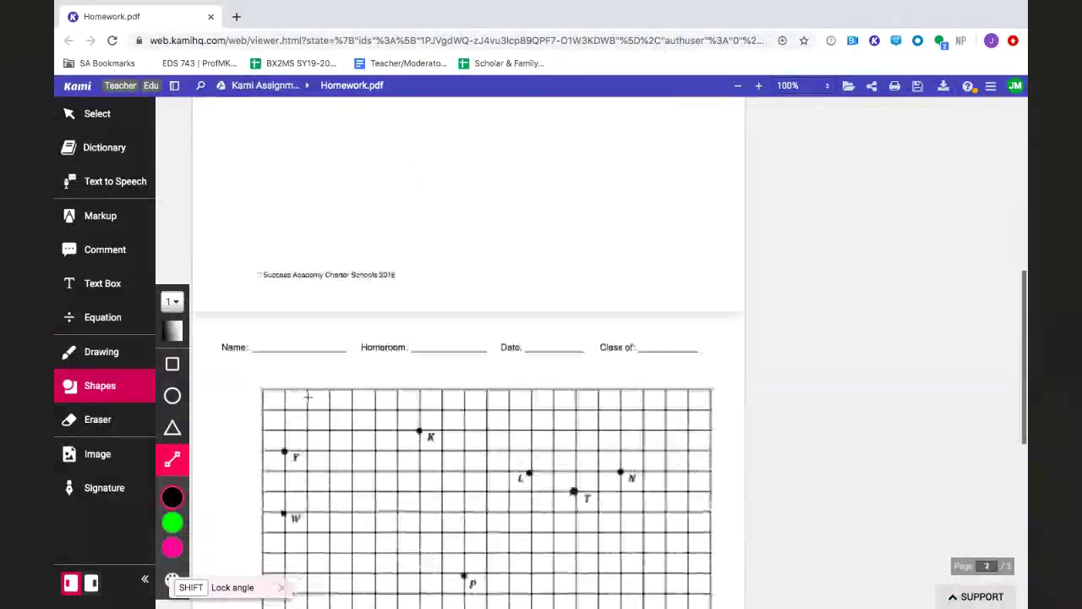
scroll(308, 394, "down", 1)
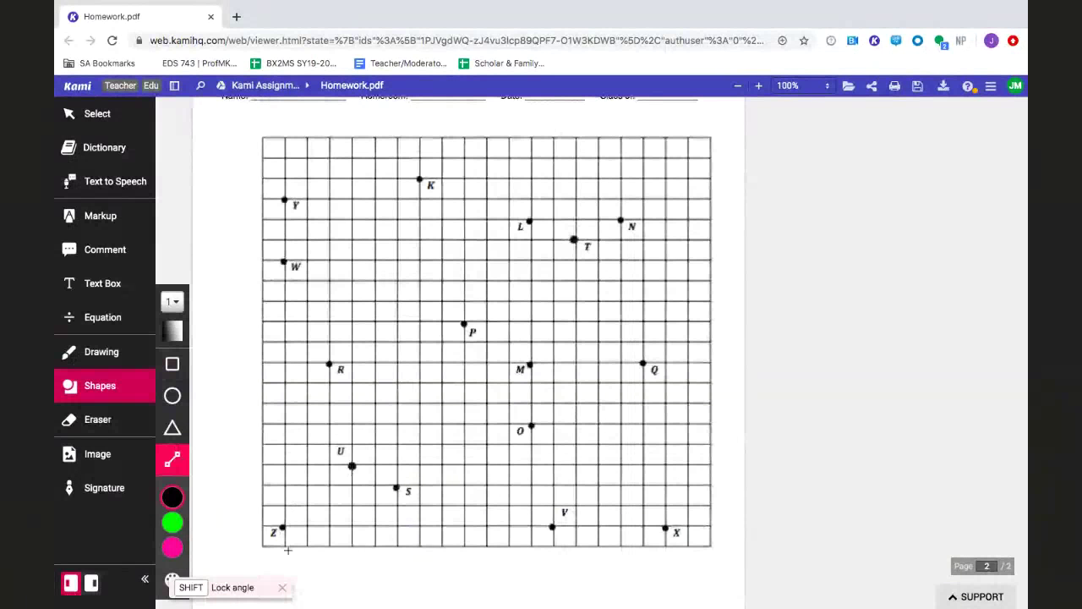
left_click_drag(282, 528, 286, 138)
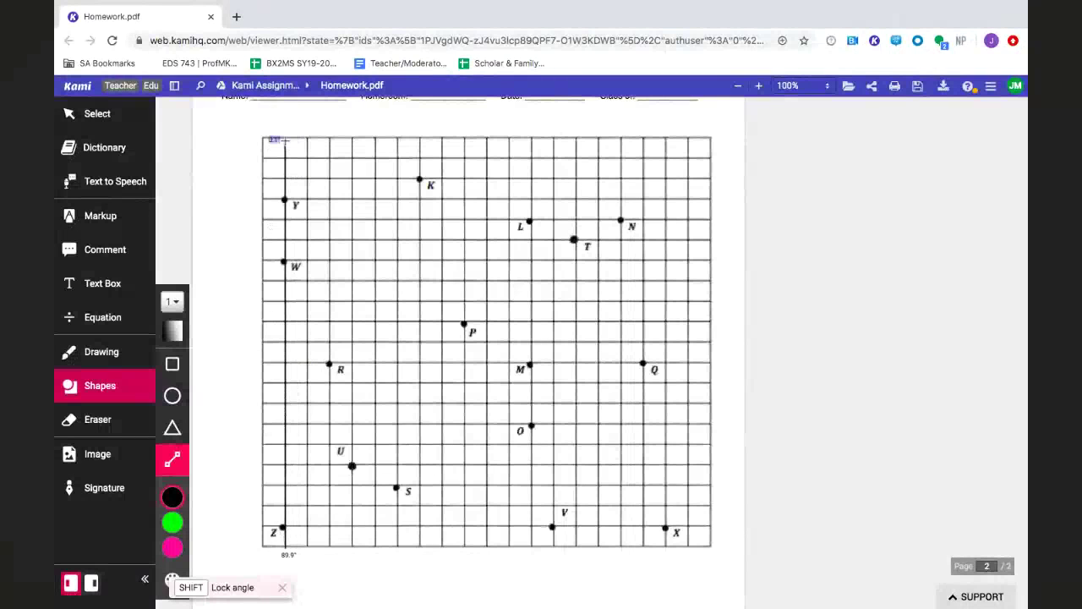
mouse_move(171, 518)
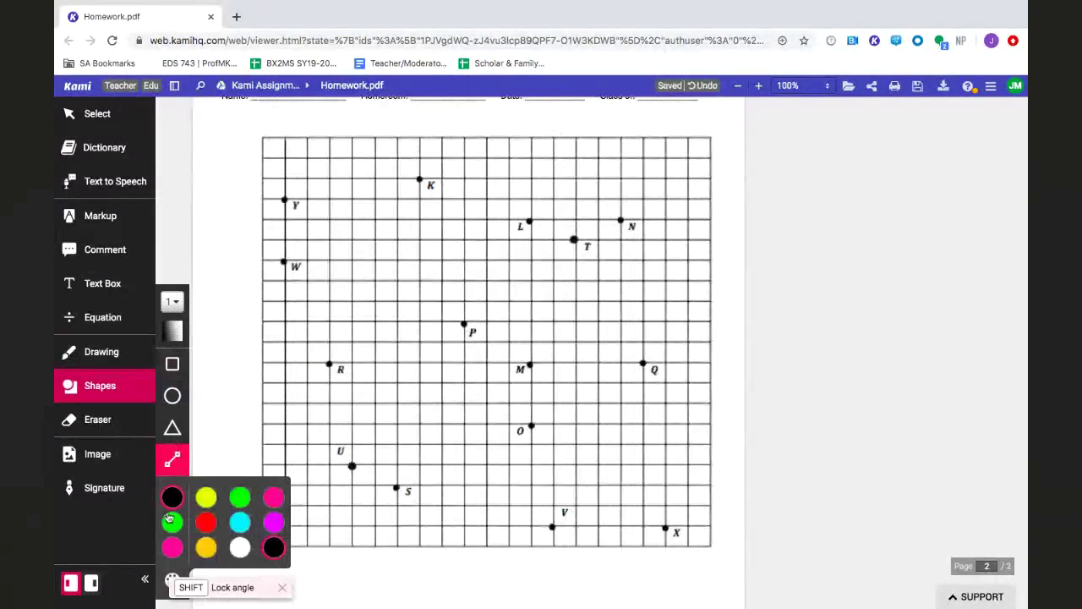
left_click(205, 523)
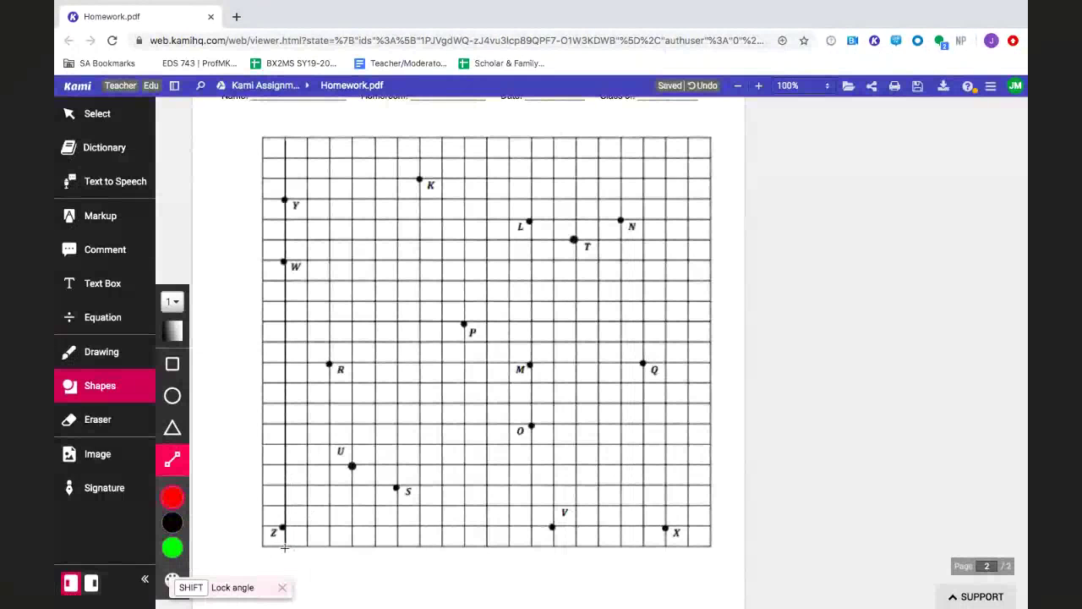
left_click_drag(285, 548, 285, 118)
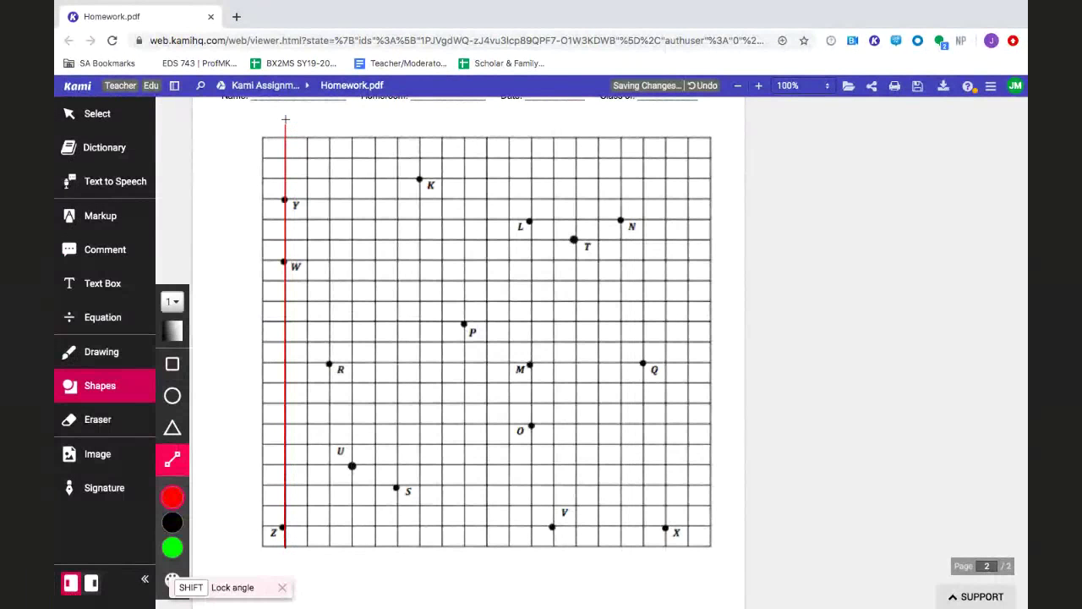
Add a 'Y-Axis' text label beside the new line, near its top
left_click(94, 287)
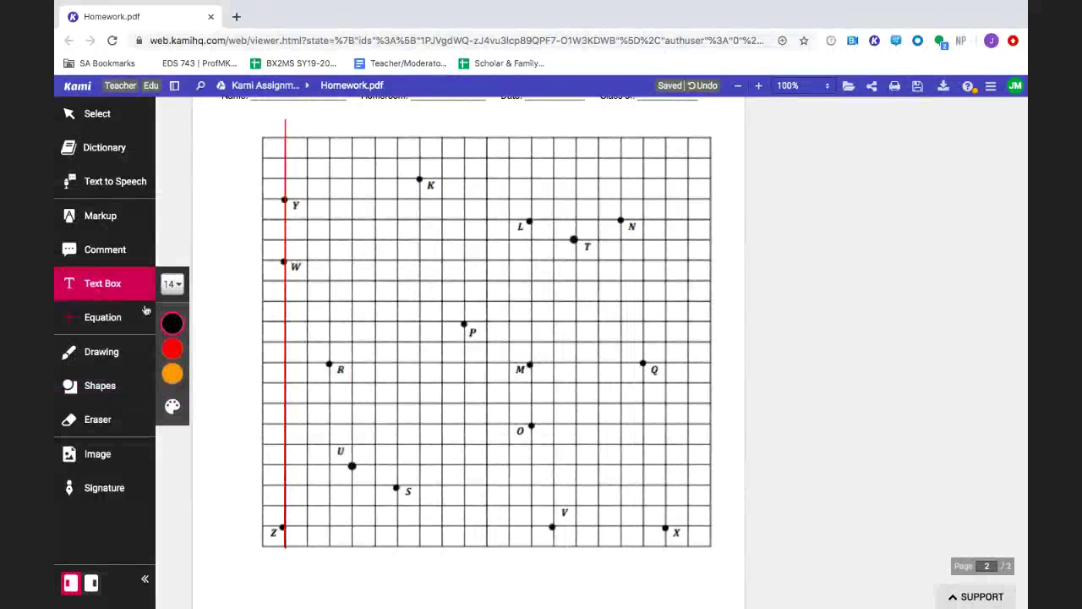
left_click(246, 265)
type("Y")
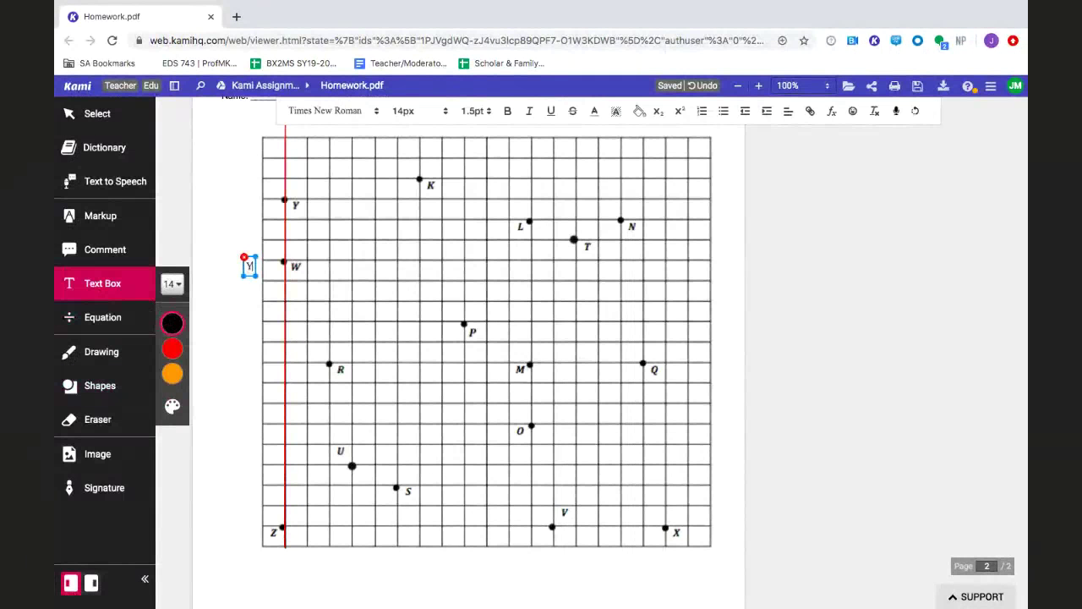
type("-Axis")
left_click_drag(274, 267, 249, 177)
left_click(266, 260)
left_click(340, 448)
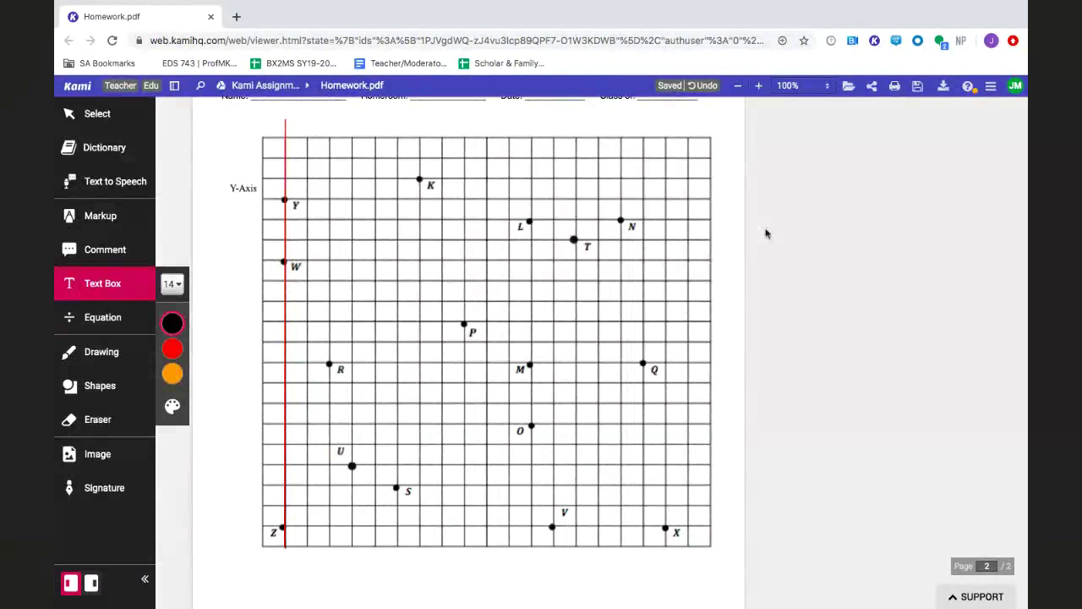
Draw a red horizontal straight line through points Z and X
scroll(766, 233, "up", 10)
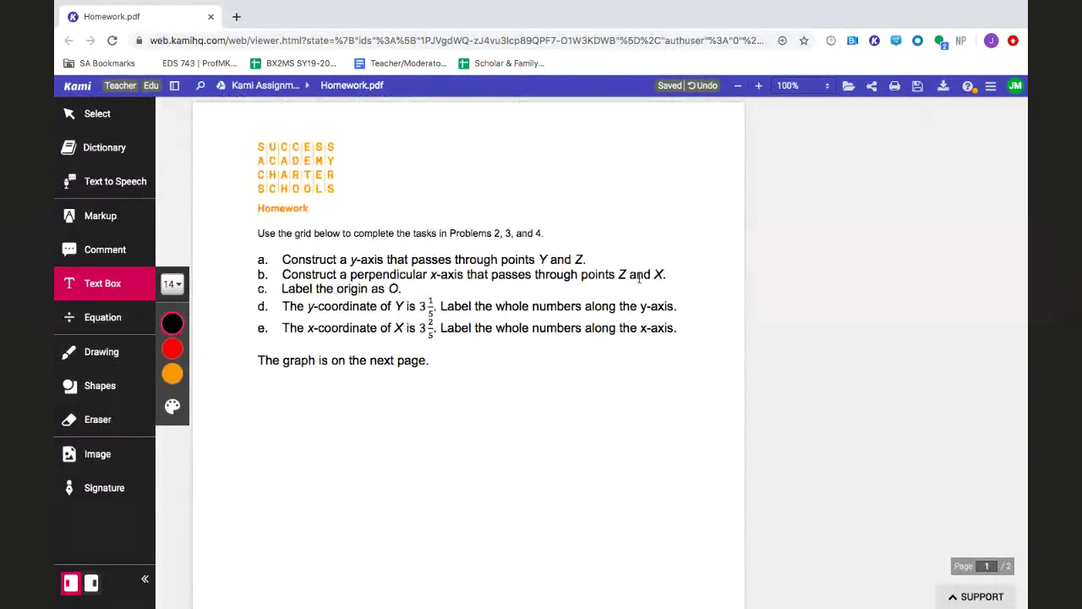
left_click(93, 385)
scroll(226, 445, "down", 15)
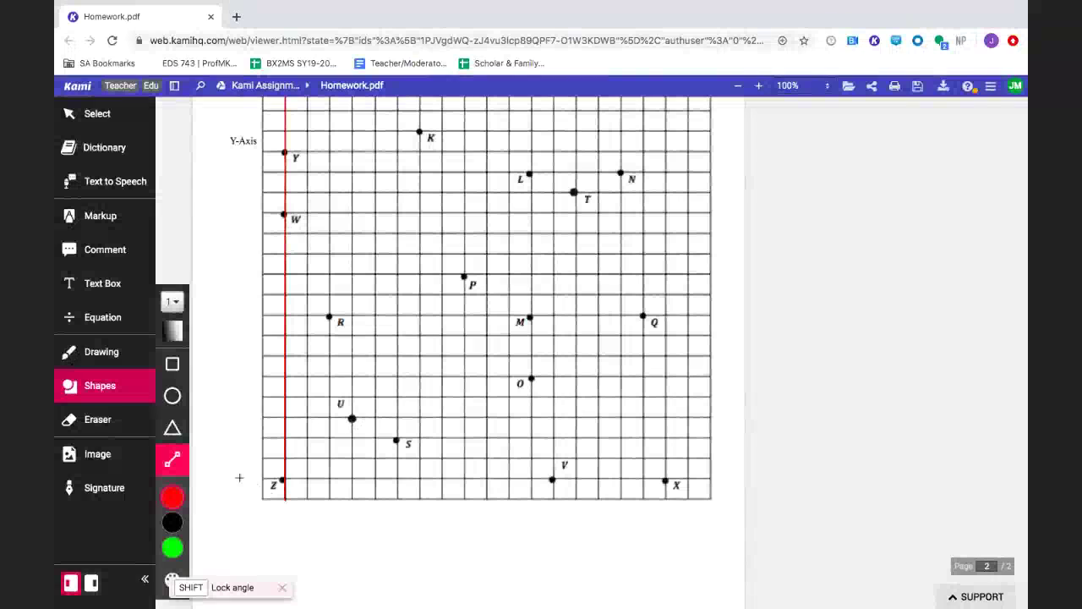
left_click_drag(240, 479, 736, 478)
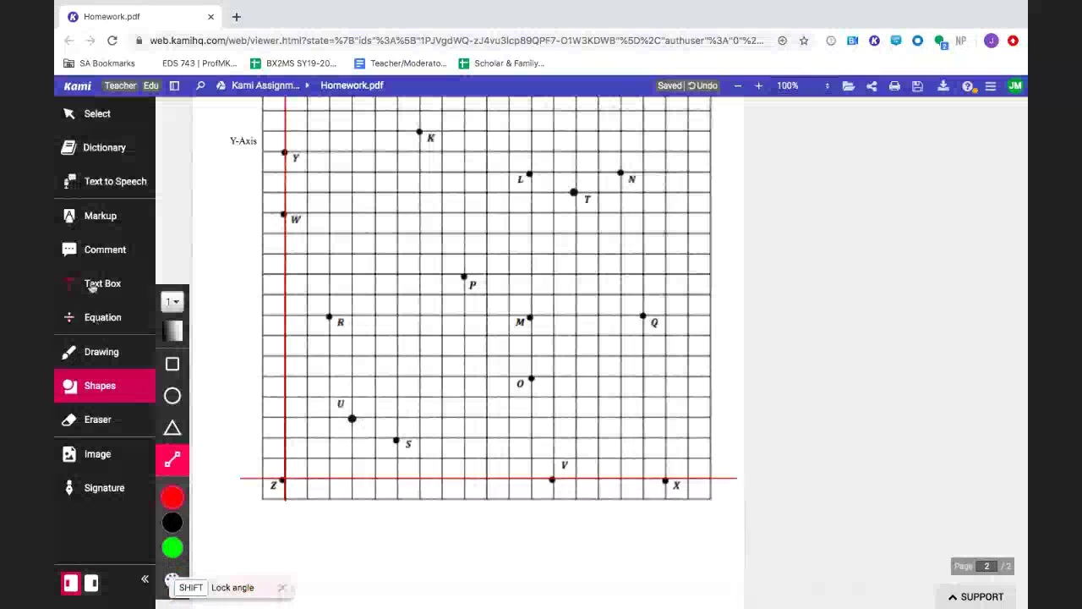
Add the text label 'X-axis' below the grid
left_click(98, 283)
left_click(477, 511)
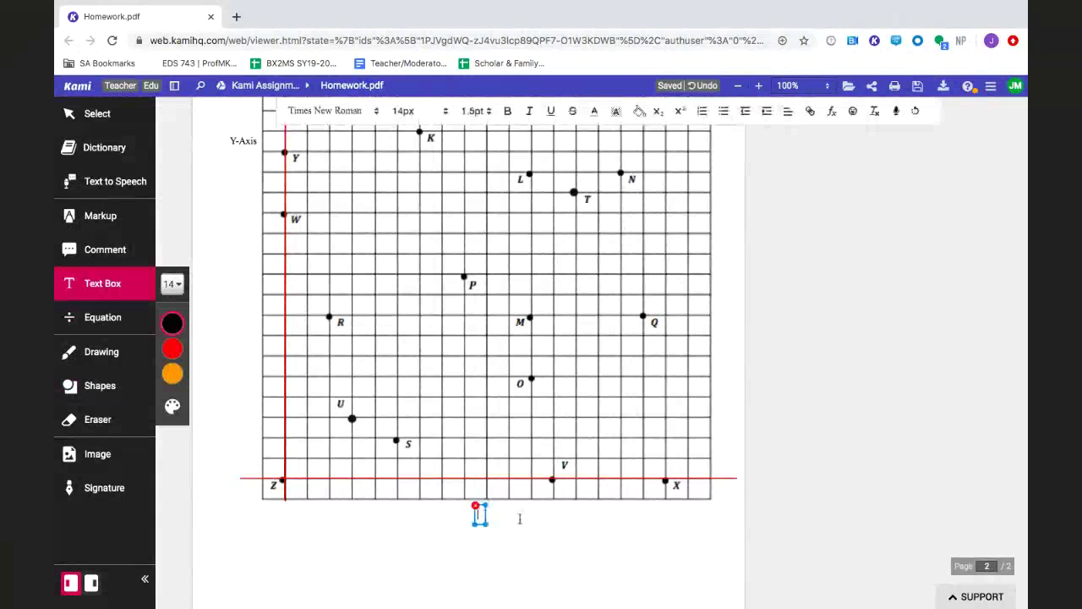
type("x-8")
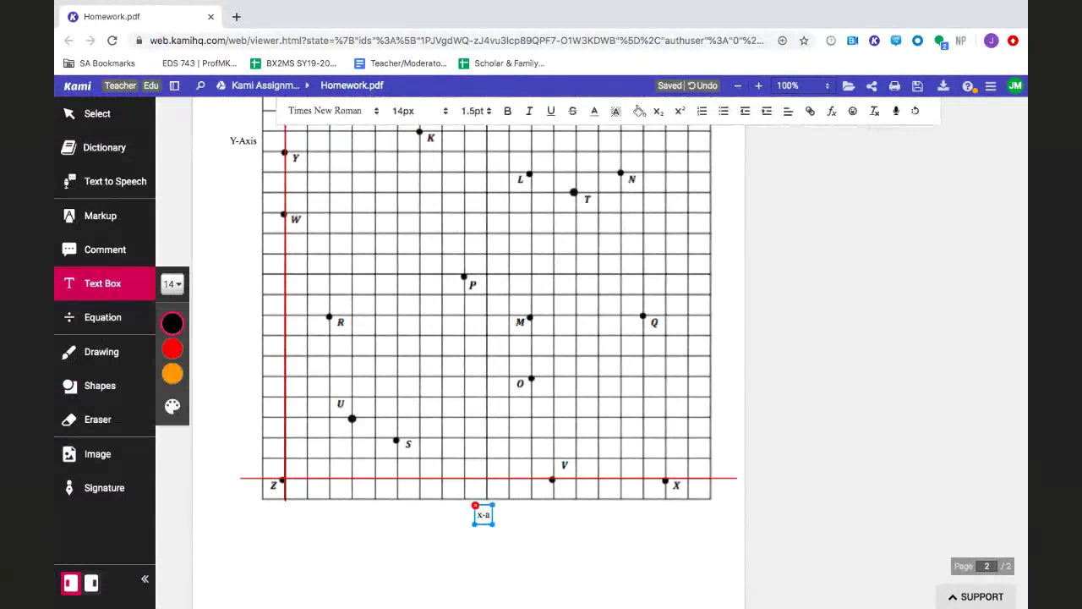
type("xis")
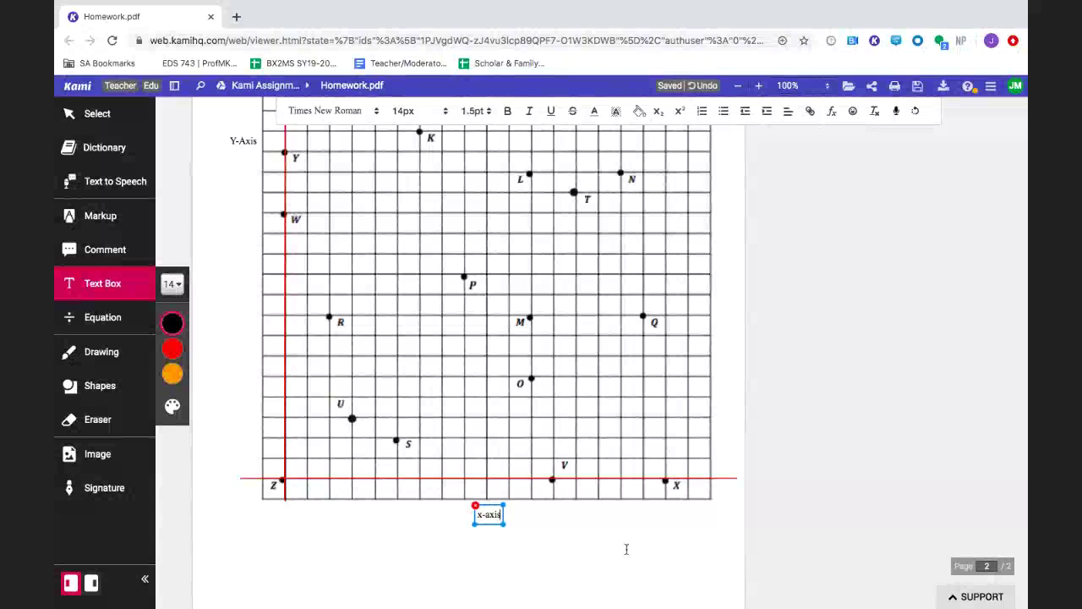
key("BackSpace")
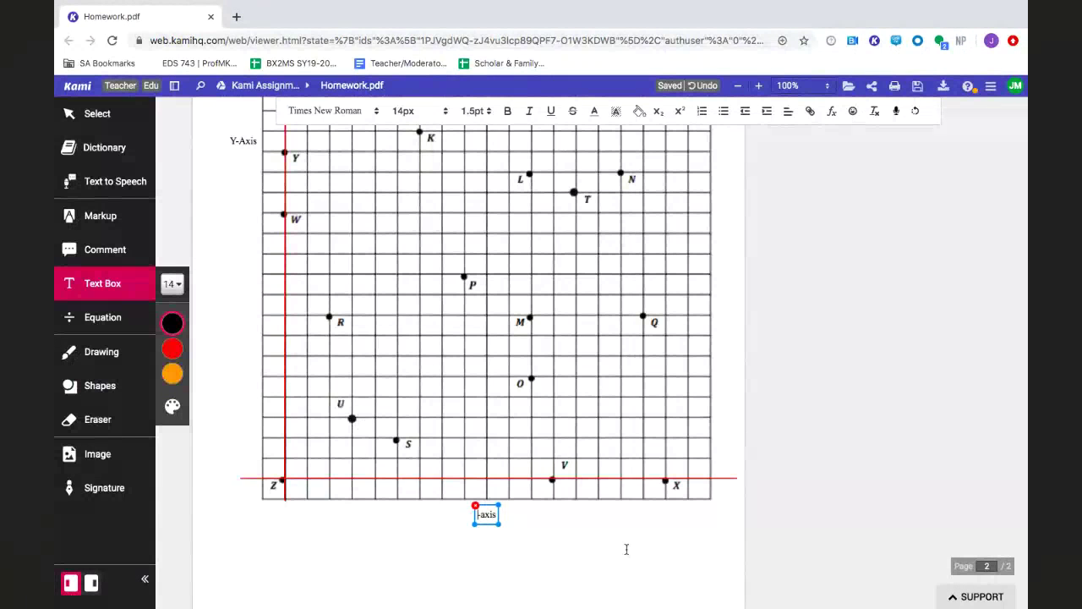
type("X")
left_click(449, 591)
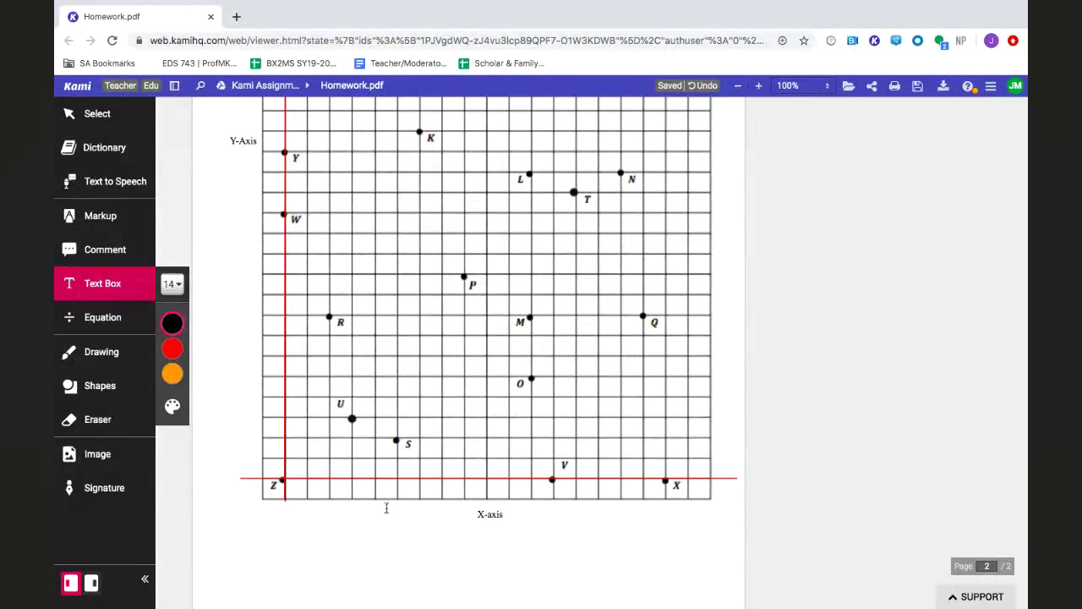
Draw a red circle around the origin at point Z
scroll(386, 507, "up", 15)
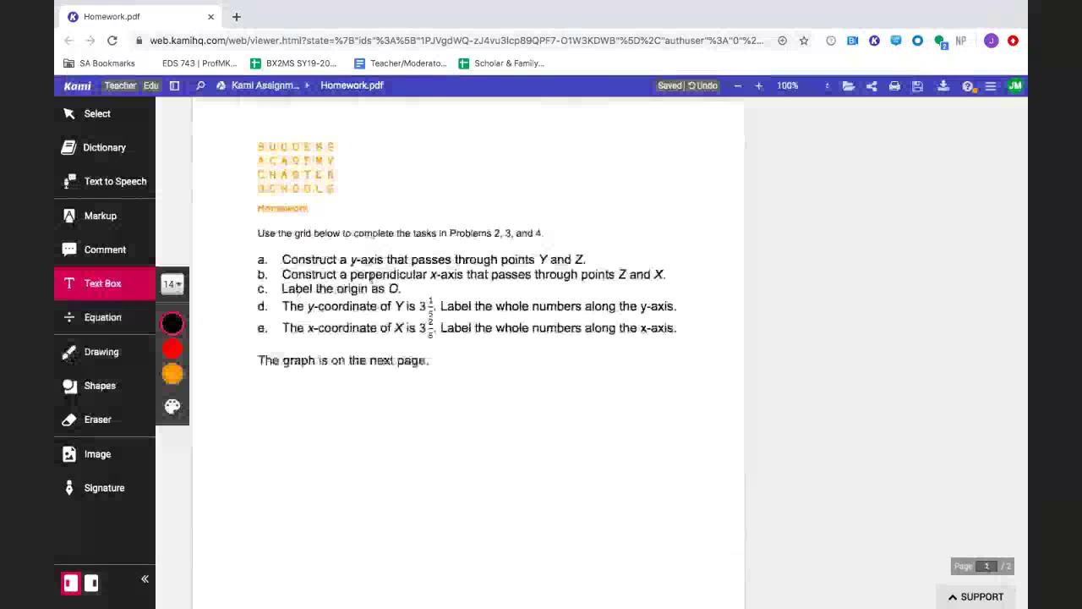
scroll(375, 296, "down", 12)
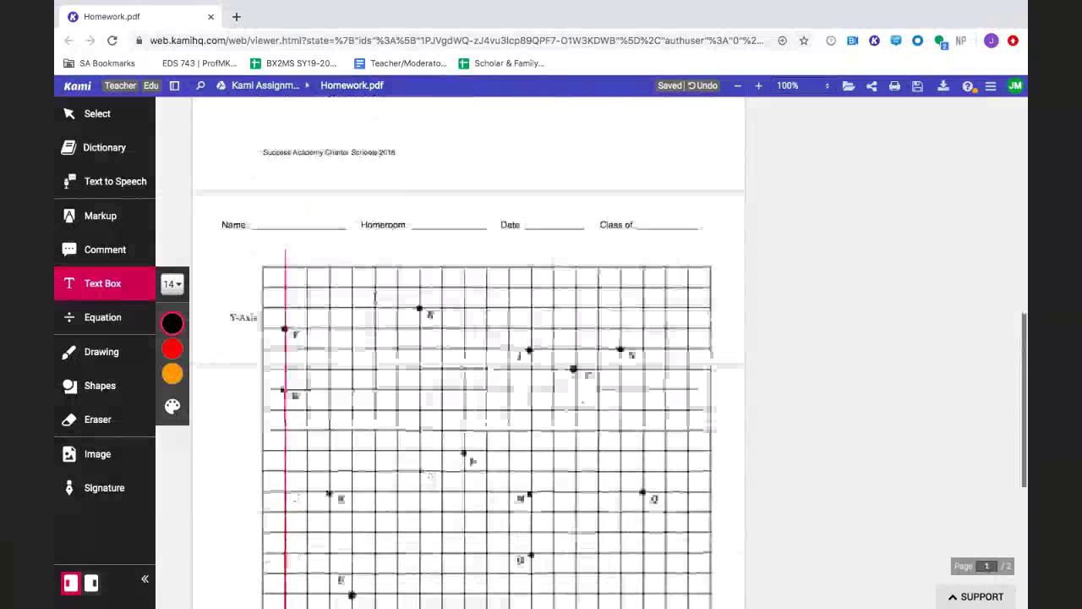
scroll(241, 226, "down", 5)
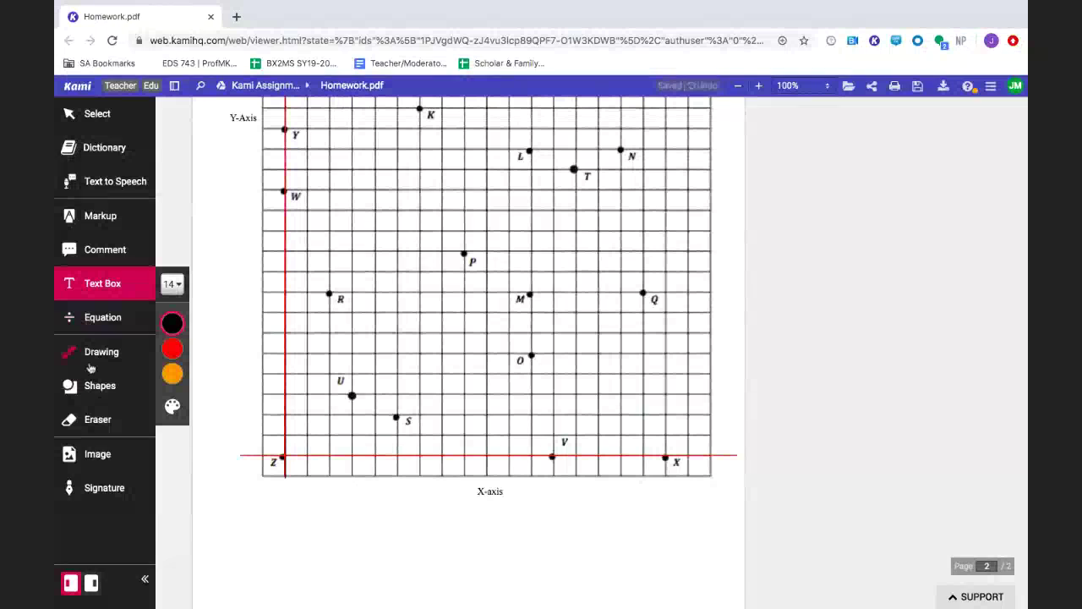
left_click(93, 385)
left_click(172, 396)
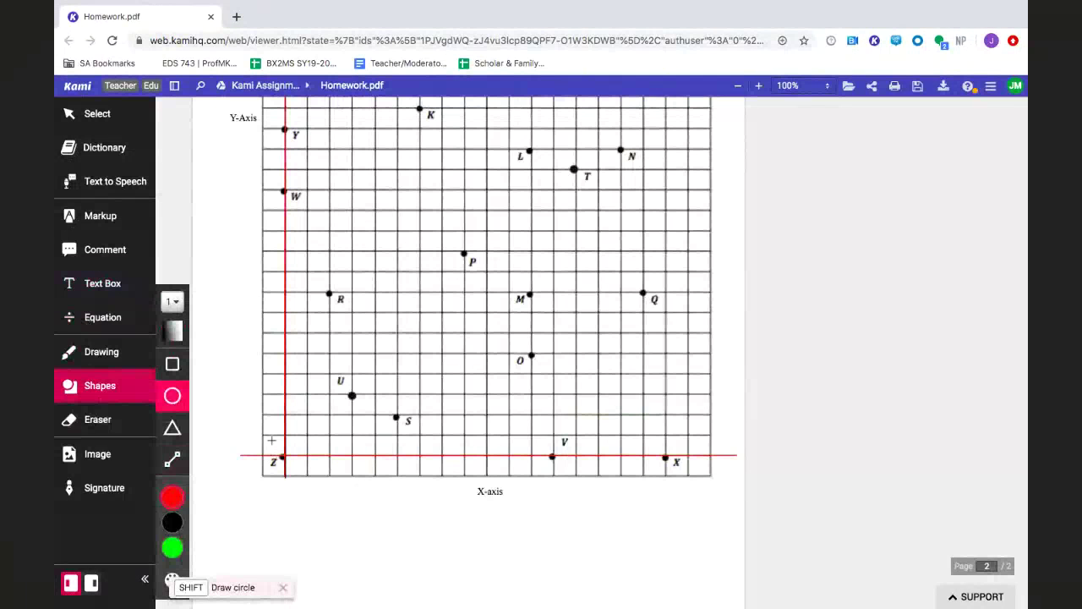
left_click_drag(272, 440, 299, 468)
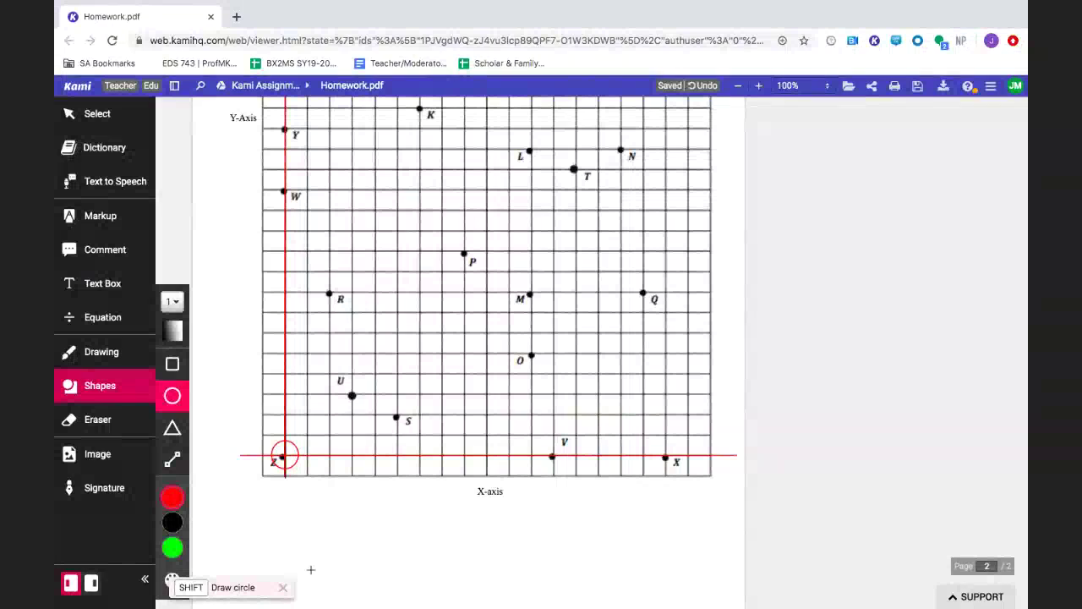
Add a two-line 'Origin (0,0)' text label just below the circled origin
left_click(95, 283)
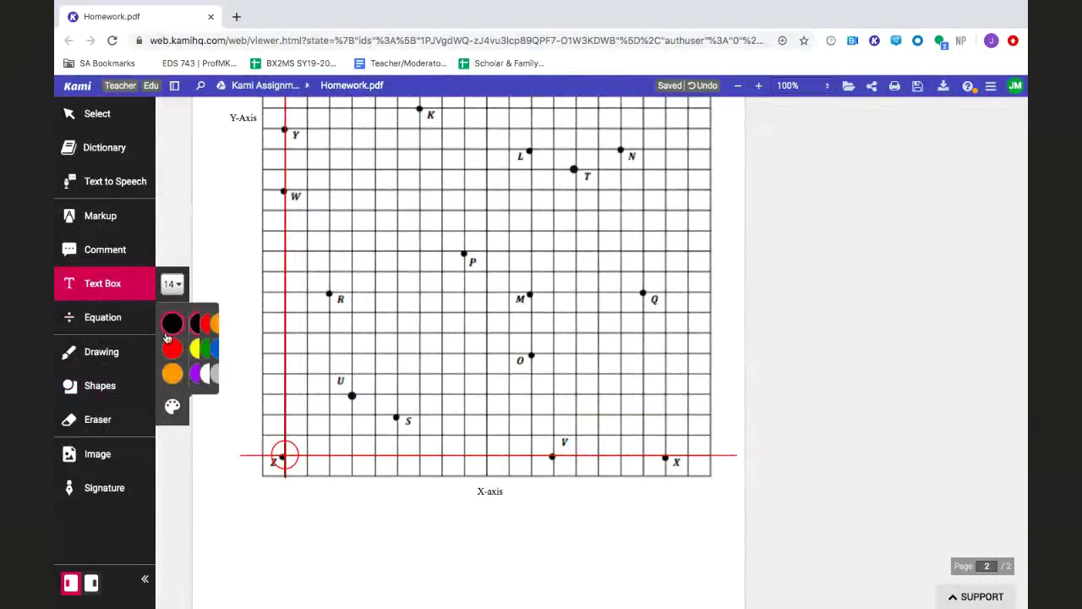
left_click(210, 409)
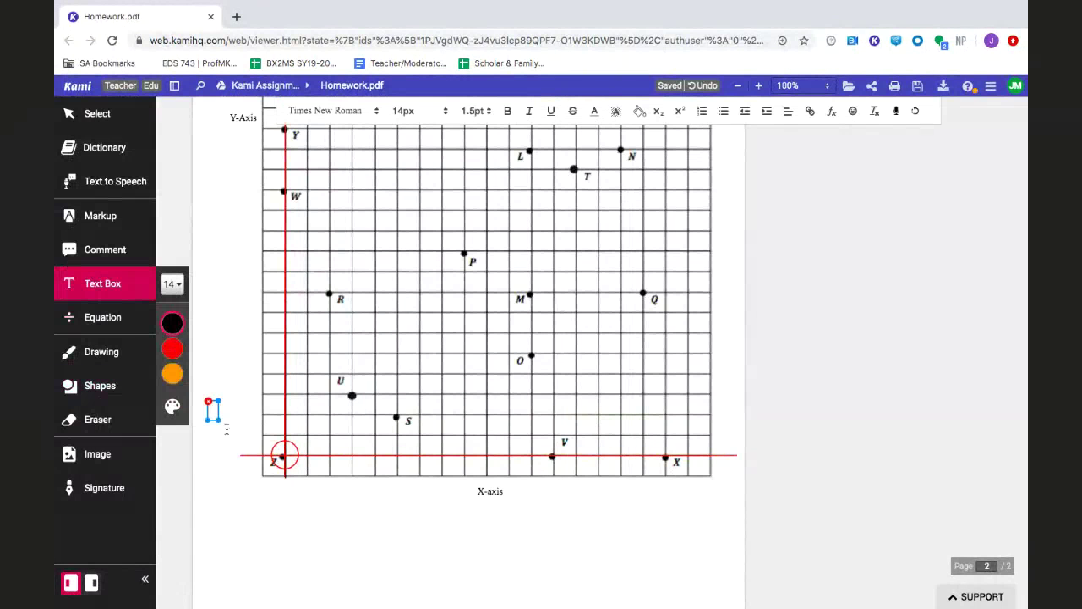
type("Origin")
key("Return")
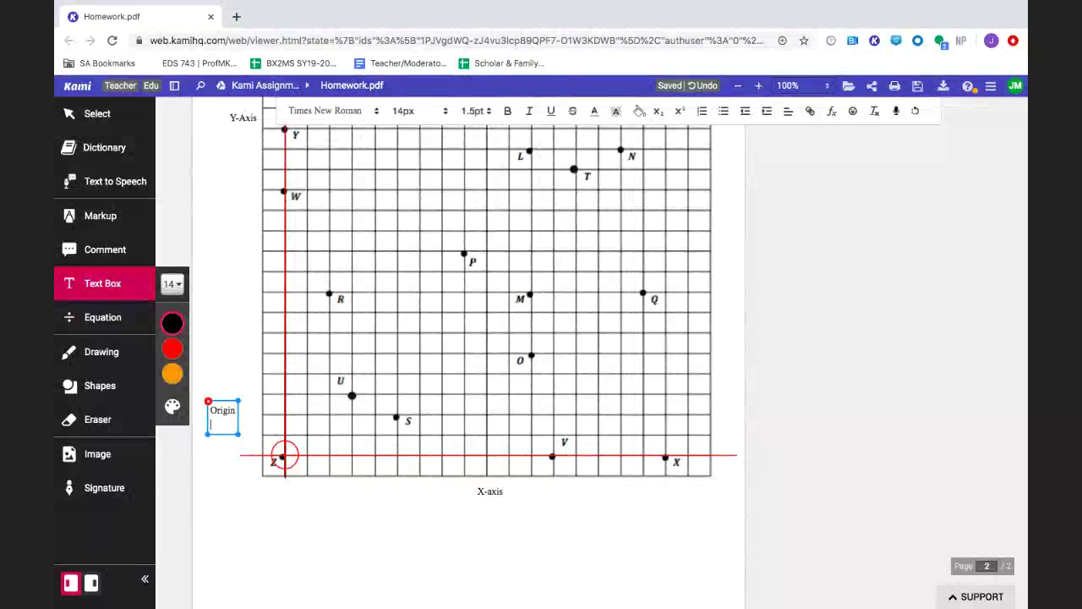
type("(0,0)")
left_click(244, 437)
left_click(219, 427)
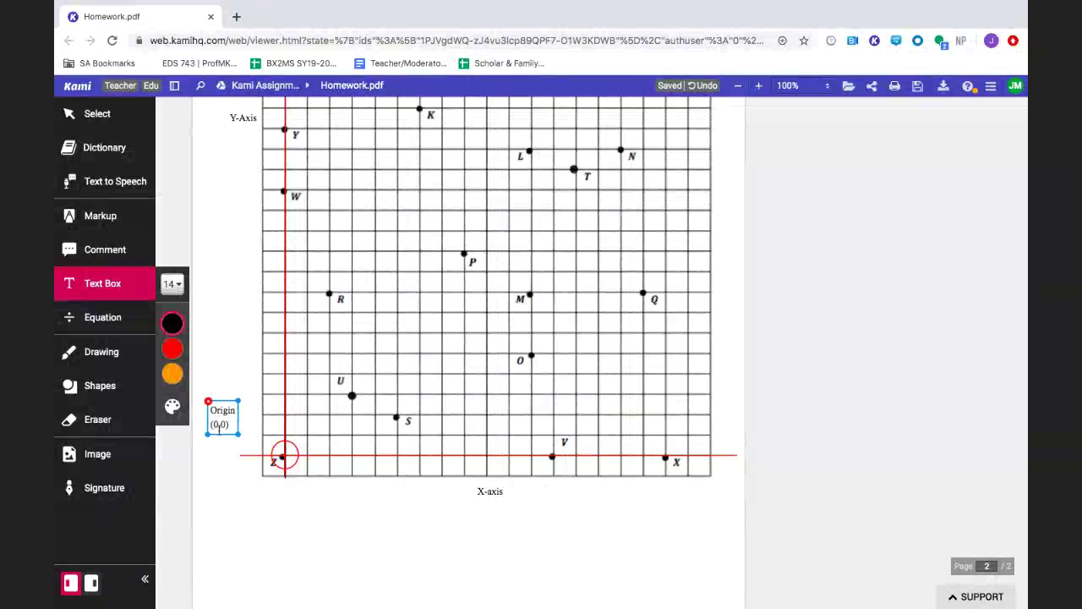
left_click_drag(219, 433, 241, 496)
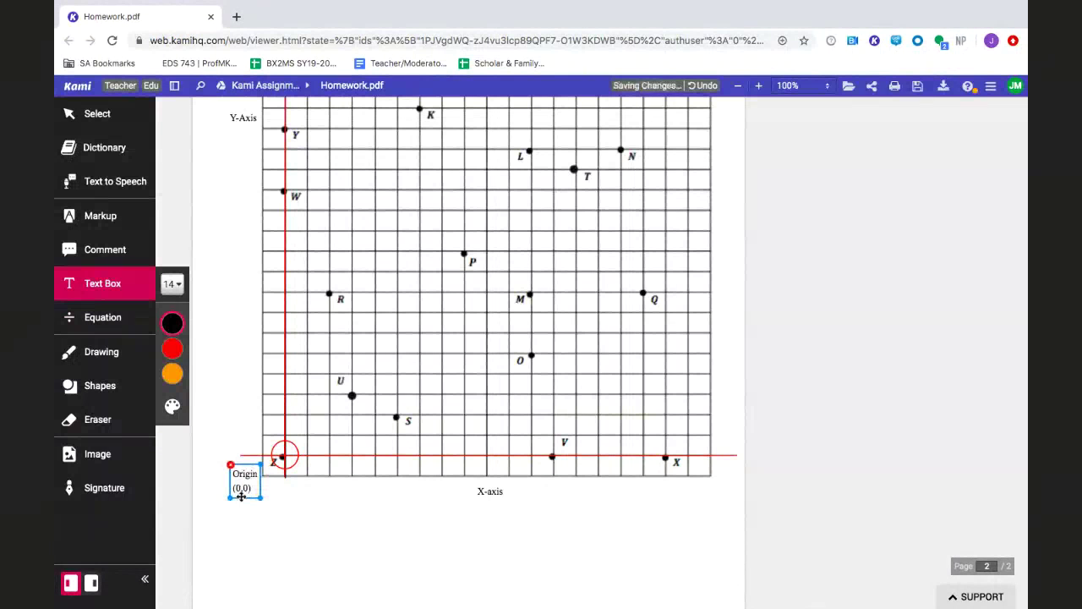
left_click(829, 440)
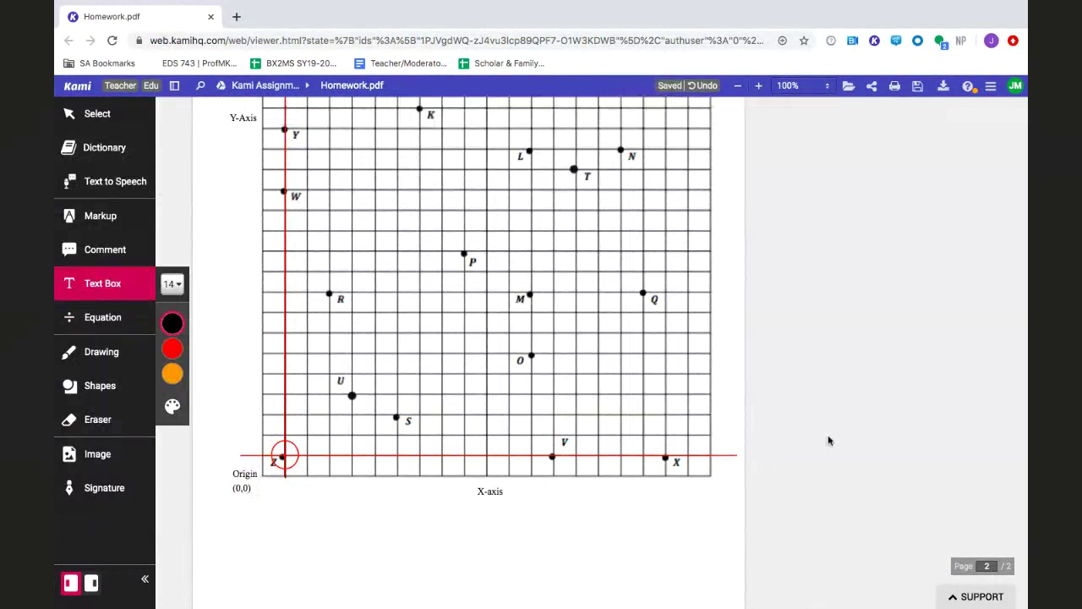
scroll(829, 439, "up", 10)
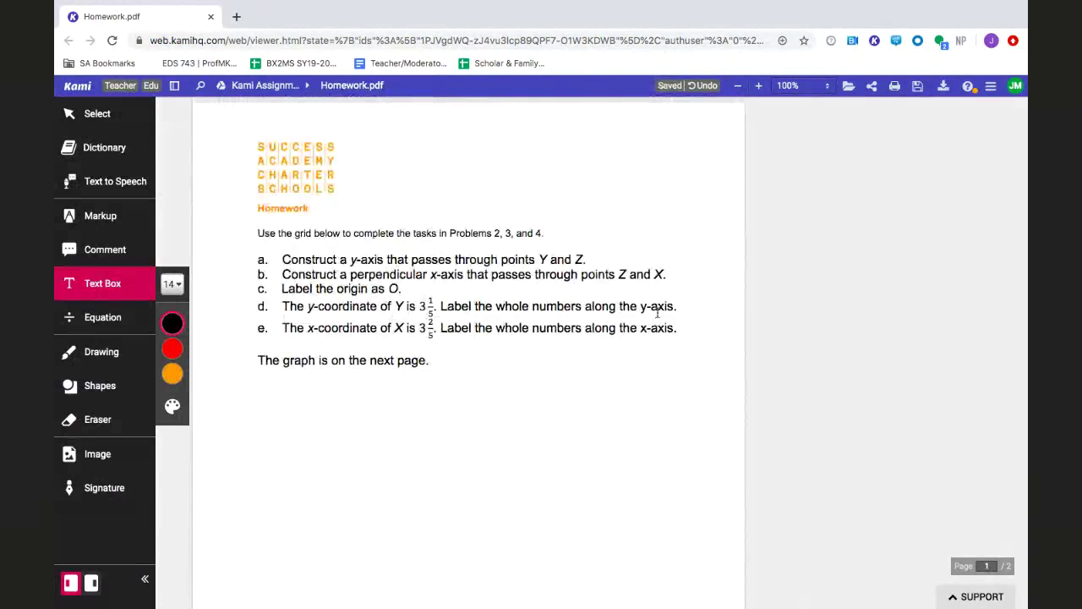
Type the coordinates (0 , 3 1/5) in a text box placed under the Y-Axis label
scroll(657, 314, "down", 7)
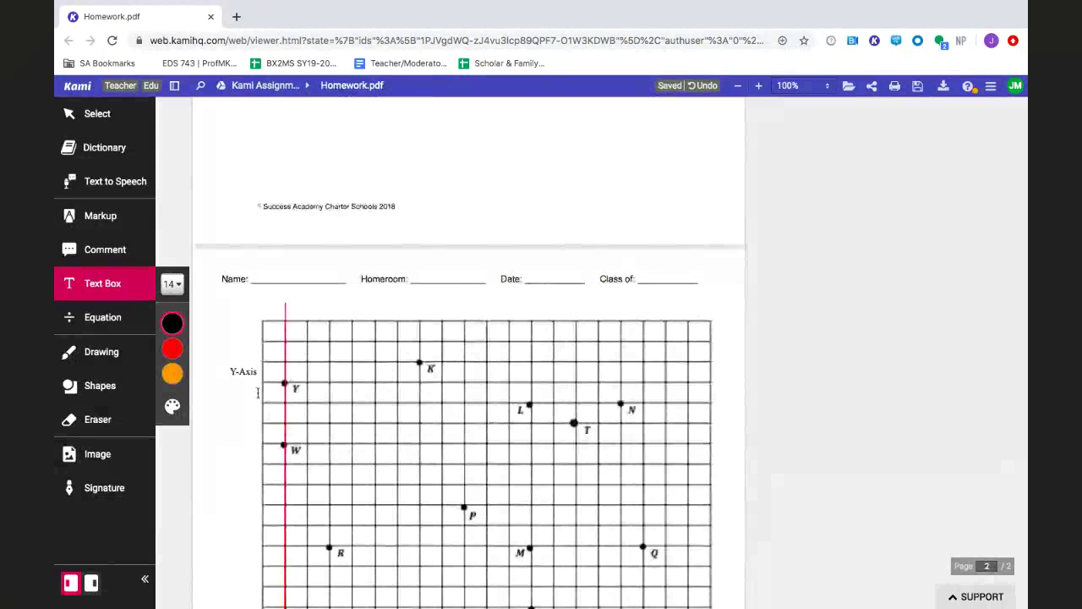
left_click(230, 365)
left_click(121, 300)
left_click(238, 388)
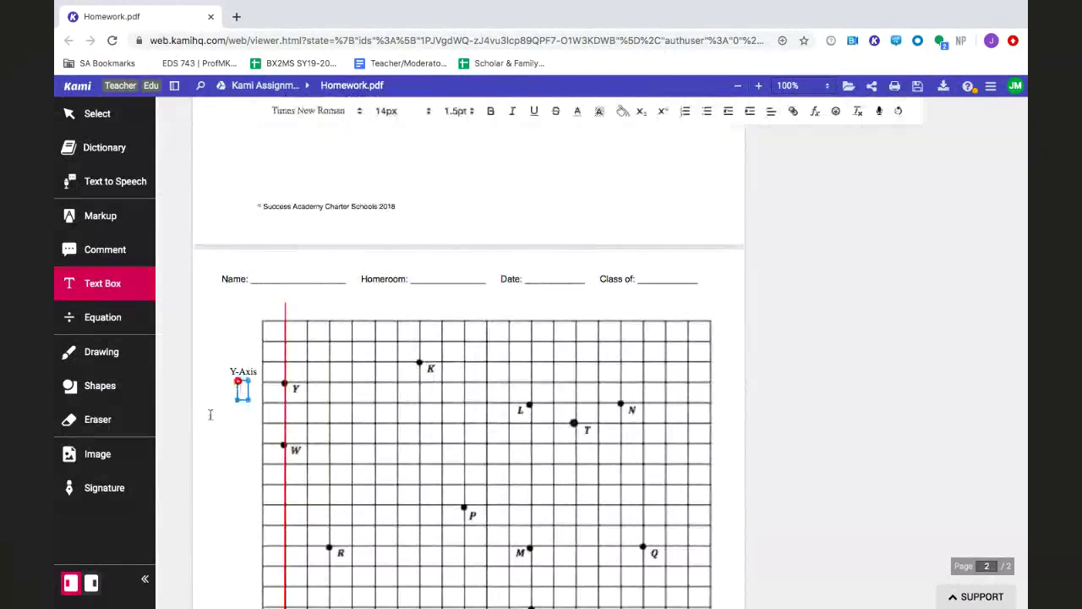
type("(0")
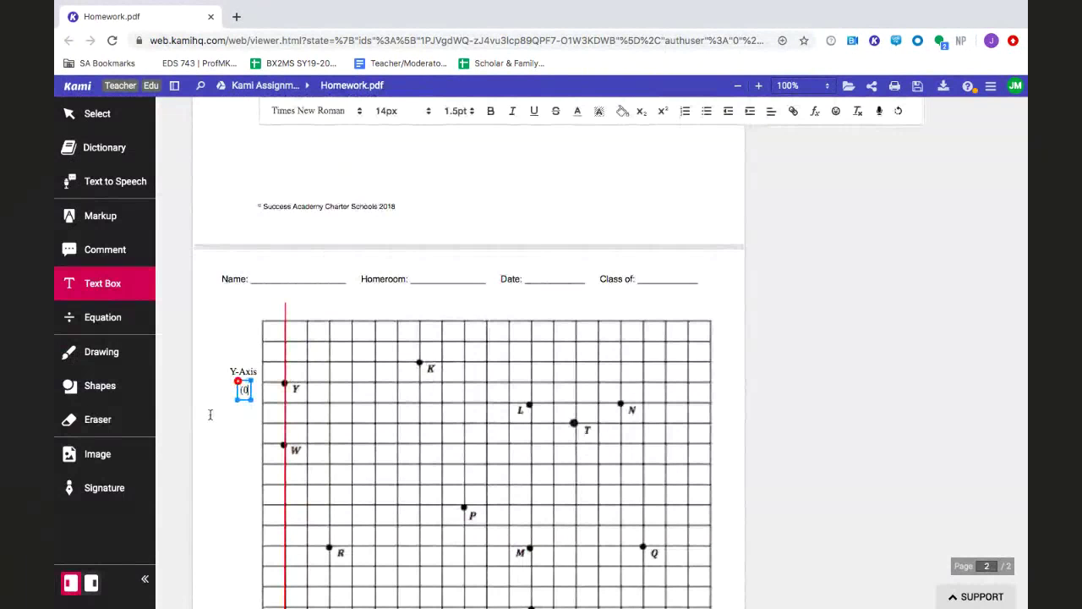
type(",")
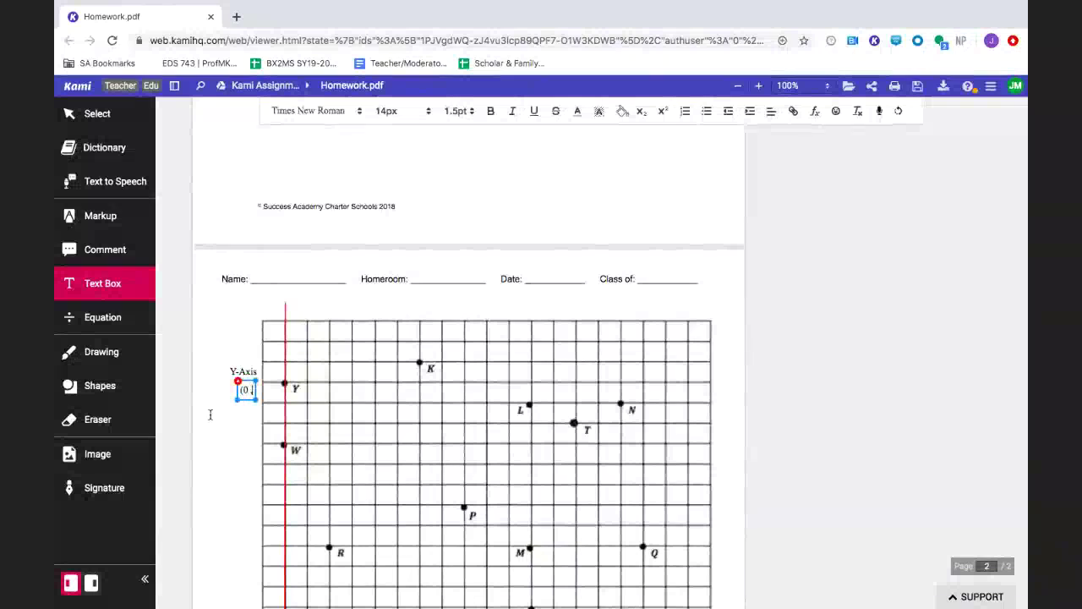
type(" 3)")
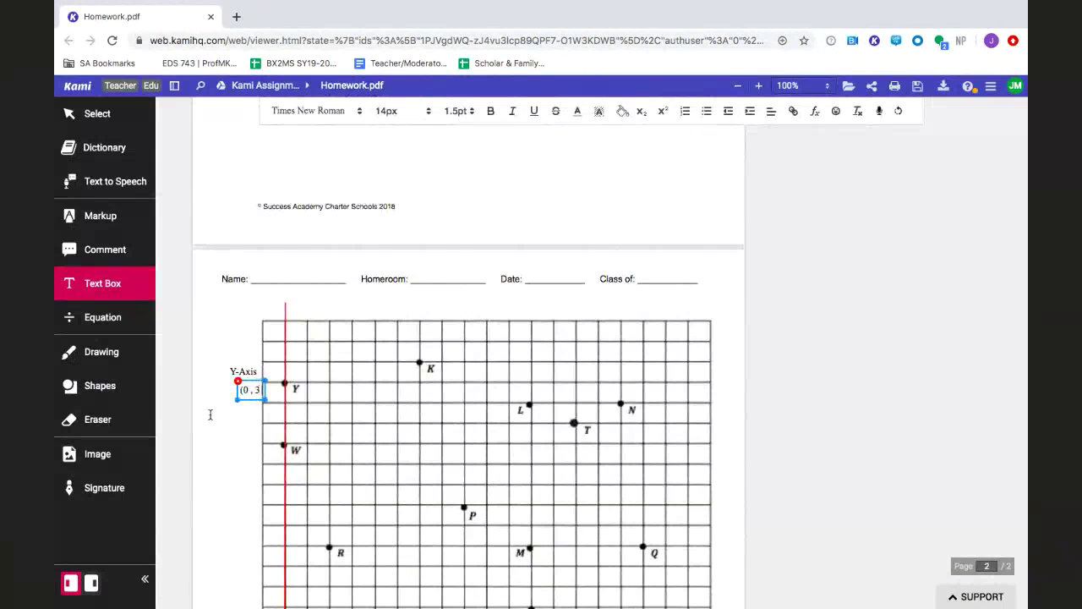
type("/5)")
key("Escape")
left_click_drag(255, 401, 235, 396)
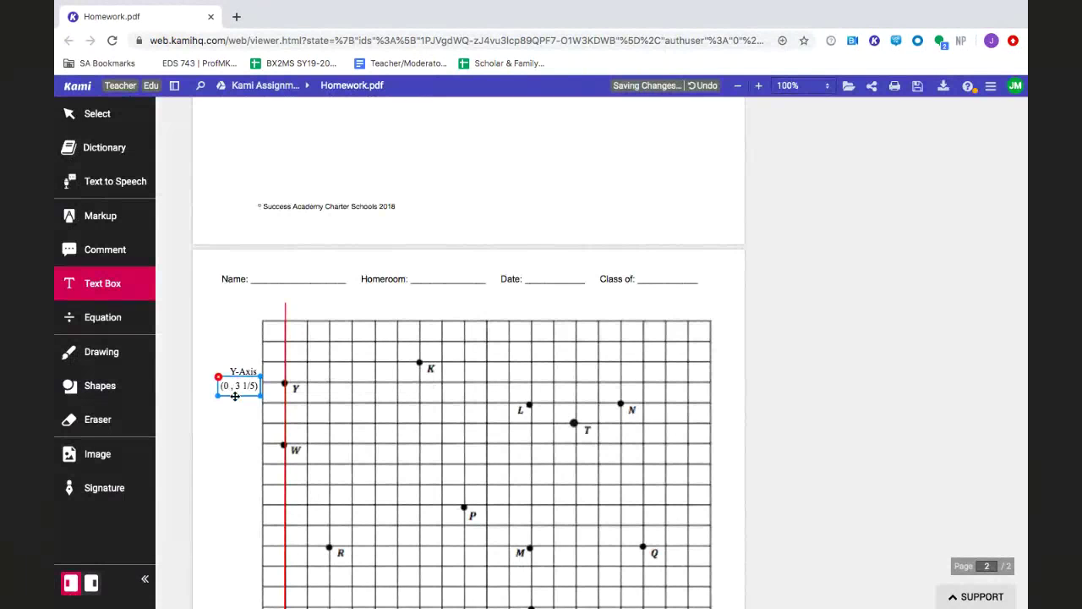
left_click(236, 426)
Discard the stray empty text box, review the grid, and return to page 1's task list
left_click(275, 350)
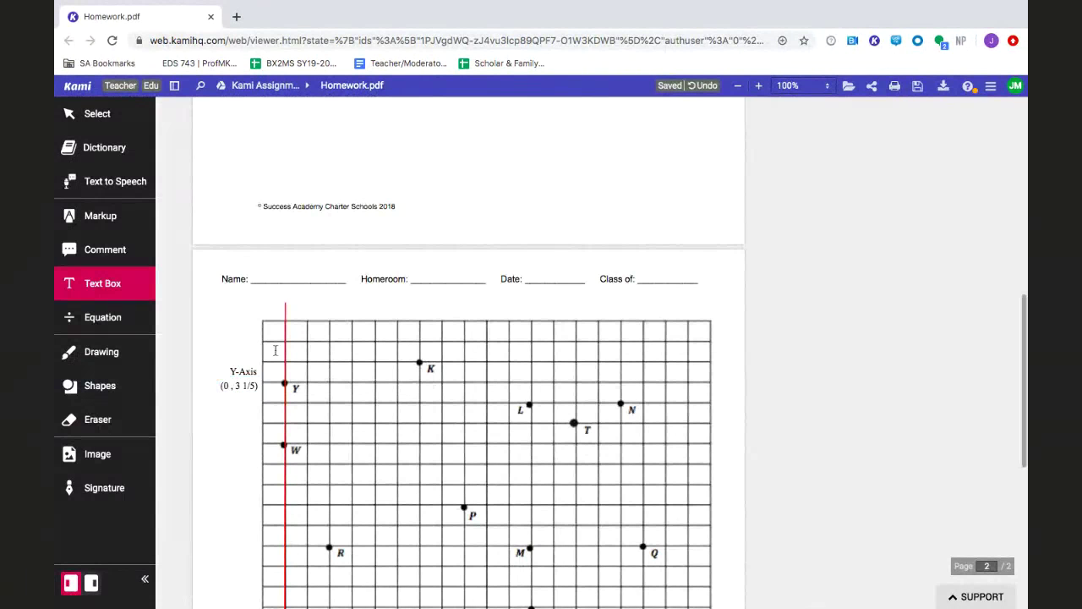
scroll(275, 350, "down", 3)
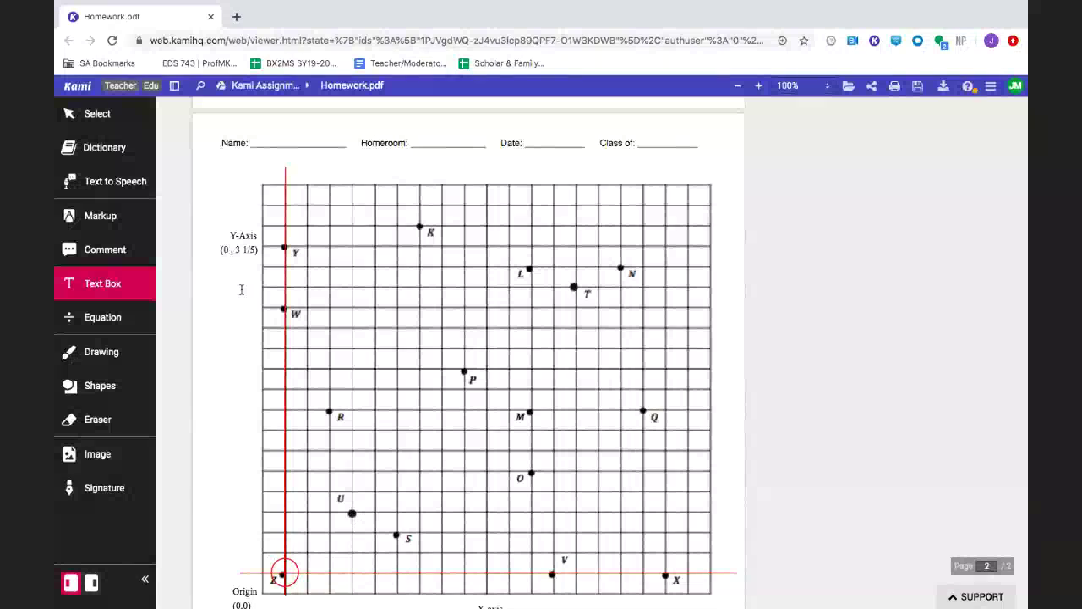
scroll(238, 399, "up", 3)
scroll(238, 399, "up", 6)
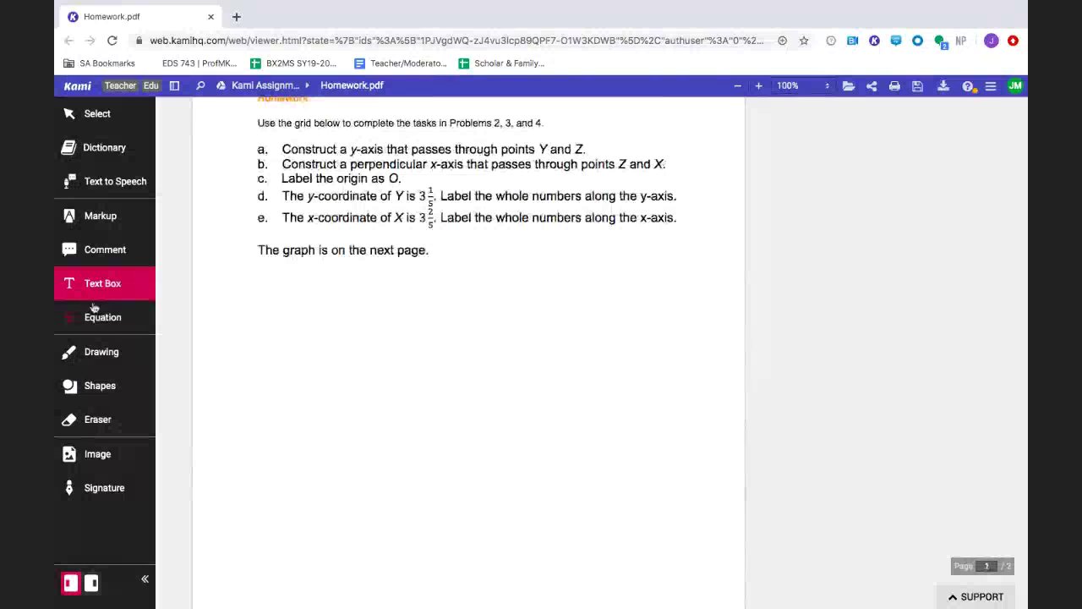
Handwrite in red '16 boxes – 3 1/5 – 16/5' with a '1 boxes' row beneath
left_click(93, 353)
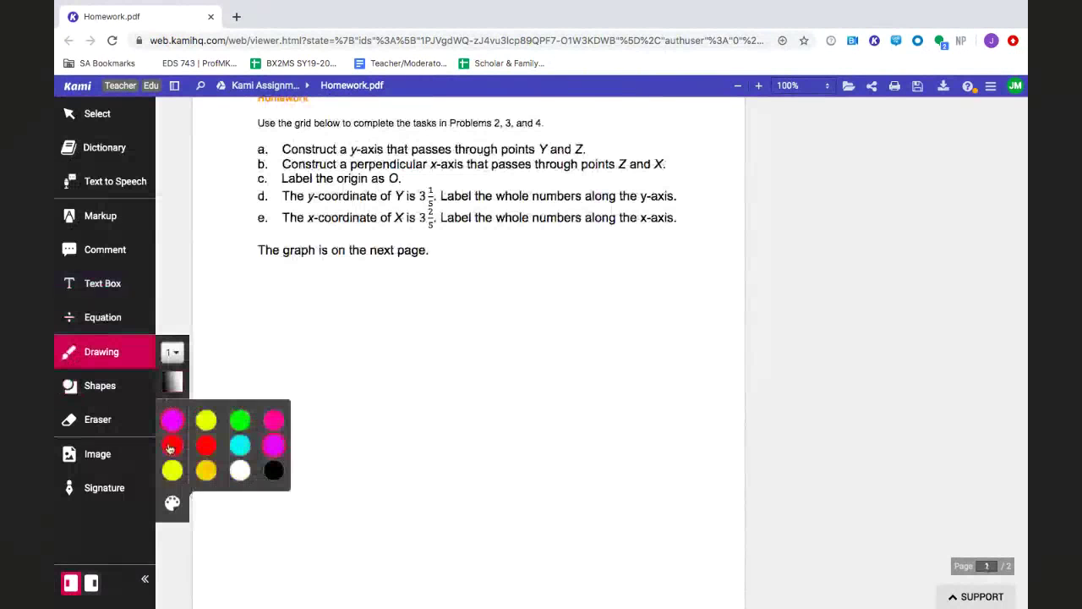
left_click(169, 448)
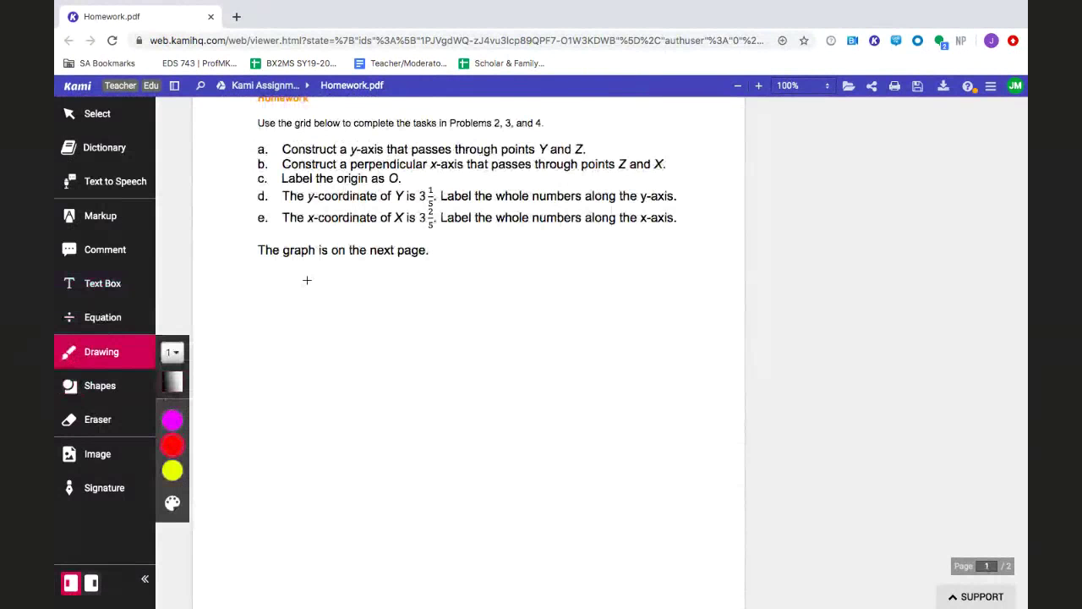
mouse_move(327, 281)
left_mouse_down()
mouse_move(321, 306)
mouse_move(432, 306)
mouse_move(428, 316)
mouse_move(517, 295)
mouse_move(513, 320)
left_mouse_up()
mouse_move(557, 265)
left_mouse_down()
mouse_move(580, 324)
mouse_move(596, 318)
left_mouse_up()
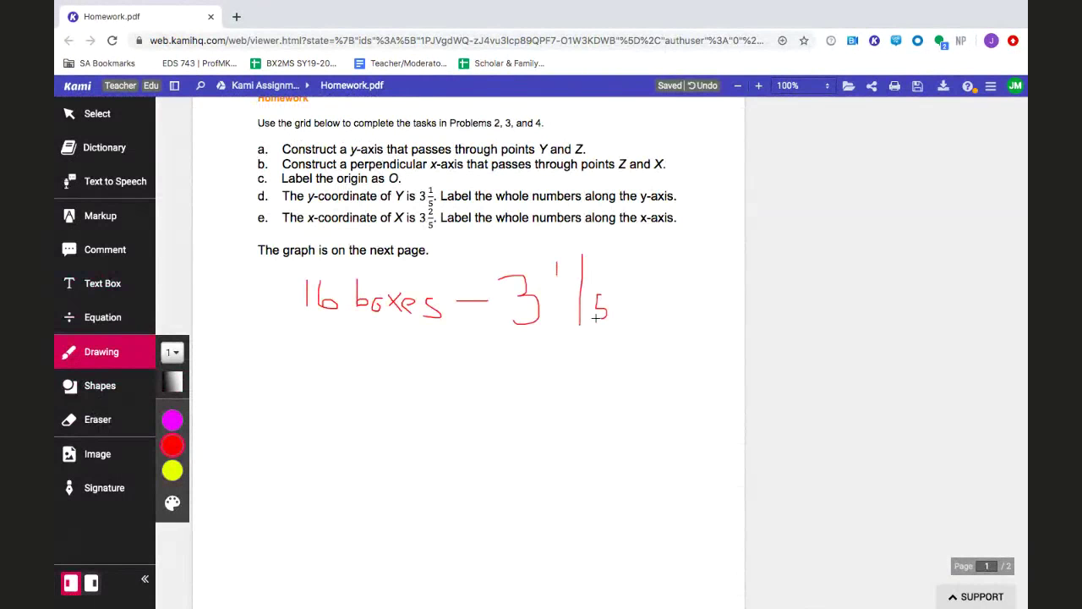
mouse_move(650, 253)
left_mouse_down()
mouse_move(650, 274)
mouse_move(666, 275)
mouse_move(683, 298)
mouse_move(678, 316)
left_mouse_up()
left_click_drag(717, 283, 700, 313)
left_click_drag(311, 349, 312, 394)
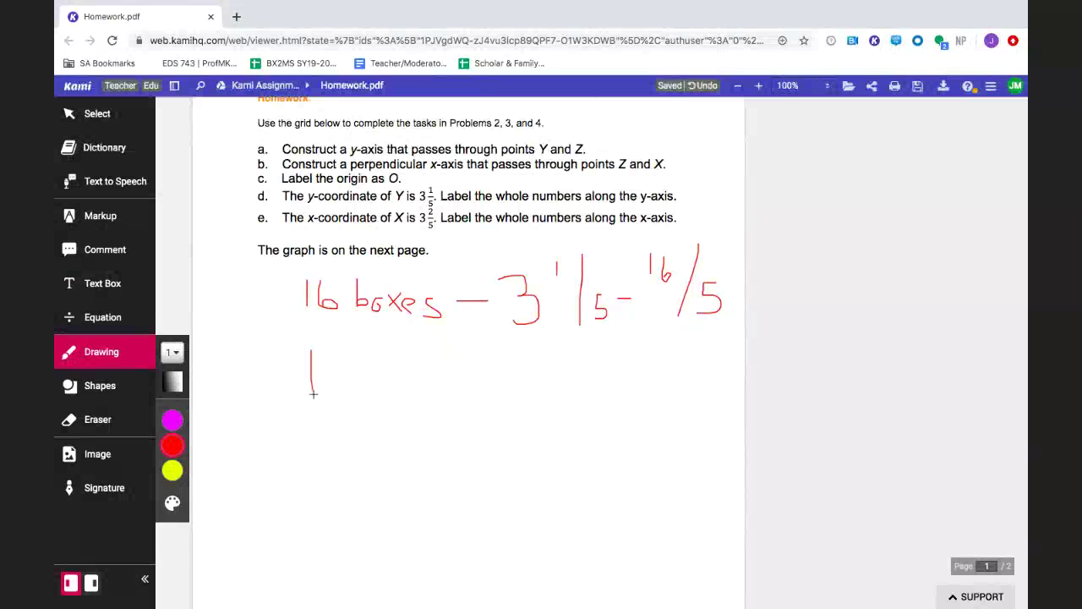
mouse_move(334, 349)
left_mouse_down()
mouse_move(335, 394)
mouse_move(374, 375)
mouse_move(388, 389)
mouse_move(428, 382)
left_mouse_up()
In black ink, add ÷16 arrows on both sides and write 1/5 beside '1 boxes'
left_click(172, 421)
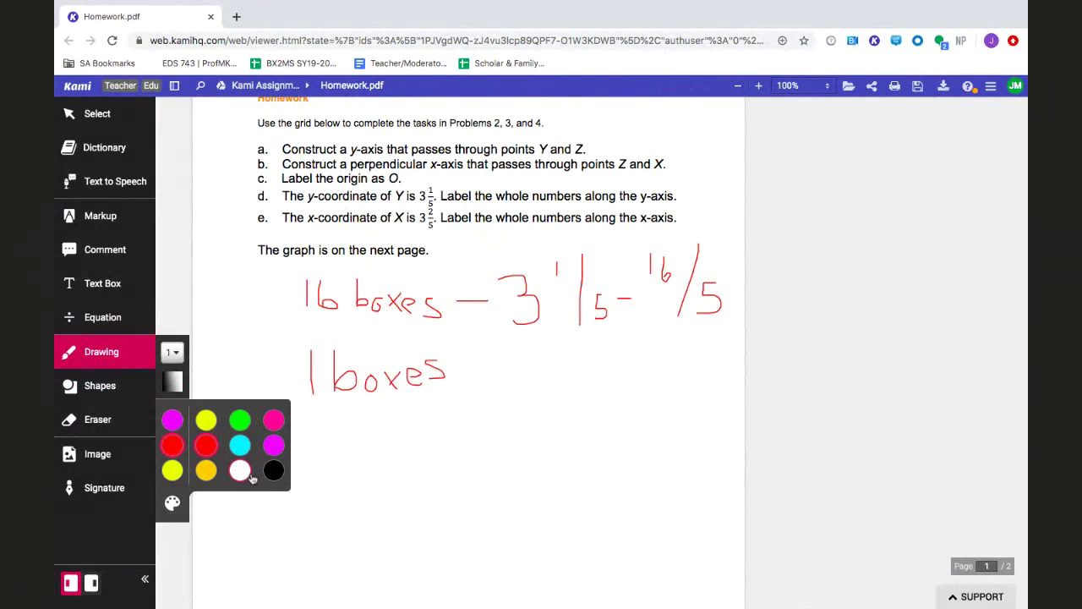
left_click(260, 470)
mouse_move(292, 298)
left_mouse_down()
mouse_move(264, 338)
mouse_move(285, 359)
mouse_move(277, 368)
left_mouse_up()
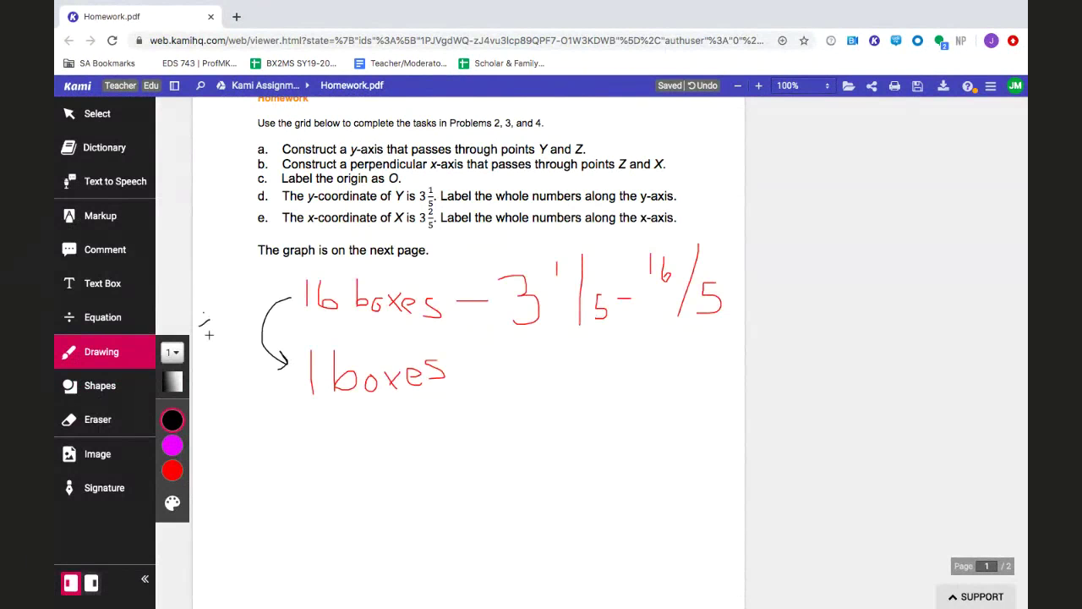
mouse_move(212, 289)
left_mouse_down()
mouse_move(224, 312)
mouse_move(232, 293)
mouse_move(227, 301)
left_mouse_up()
left_click_drag(738, 287, 720, 362)
left_click_drag(620, 350, 619, 382)
mouse_move(650, 326)
left_mouse_down()
mouse_move(641, 386)
mouse_move(676, 371)
mouse_move(656, 382)
left_mouse_up()
left_click_drag(656, 355, 676, 355)
left_click_drag(494, 379, 556, 379)
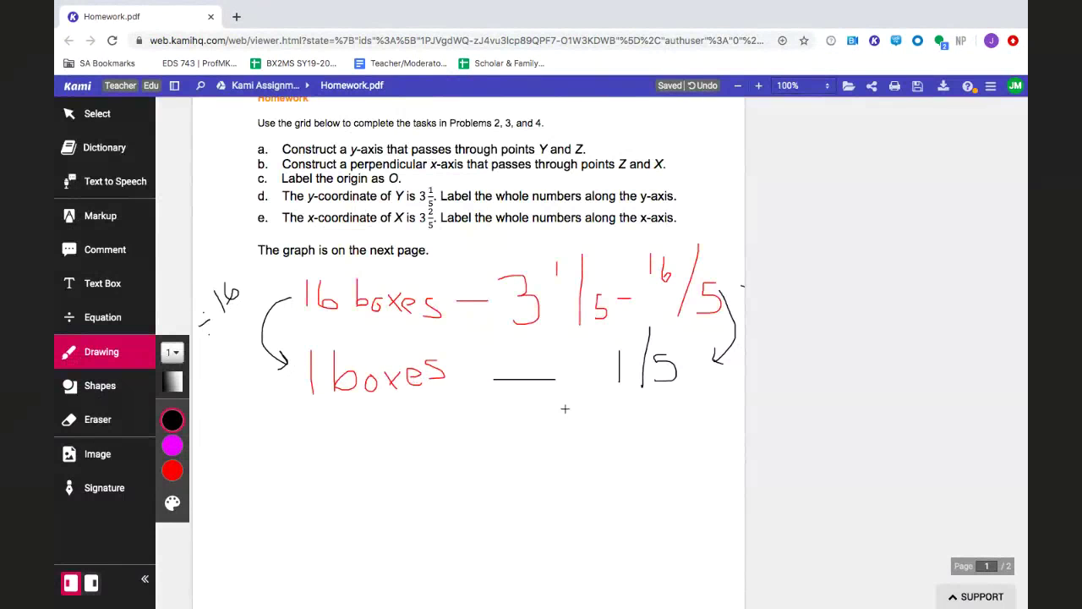
Handwrite 1, 2 and 3 in black to the left of the y-axis on page 2
scroll(565, 408, "down", 10)
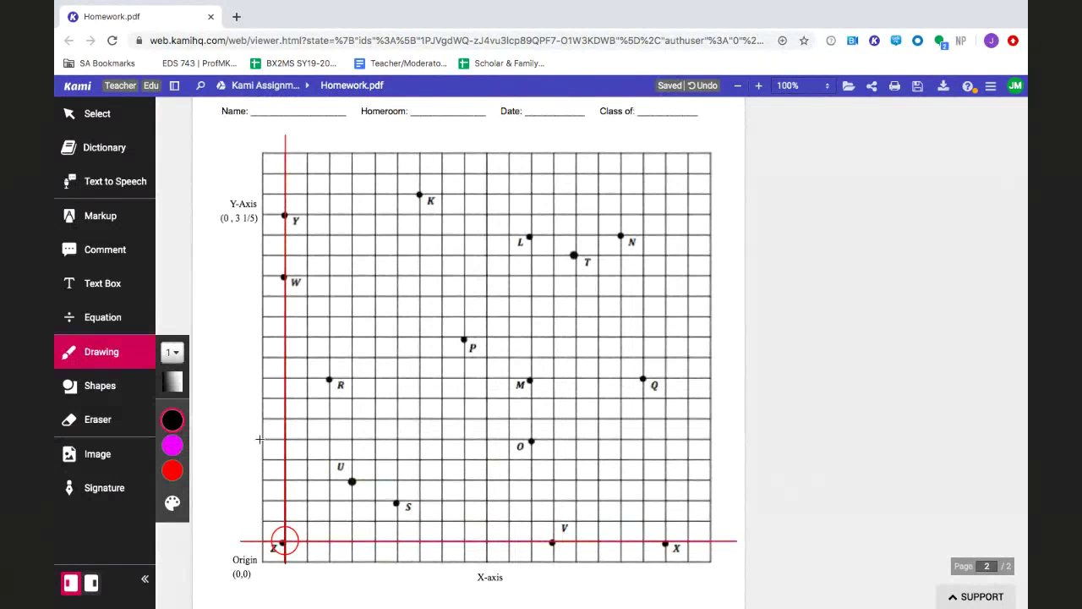
left_click_drag(253, 430, 252, 450)
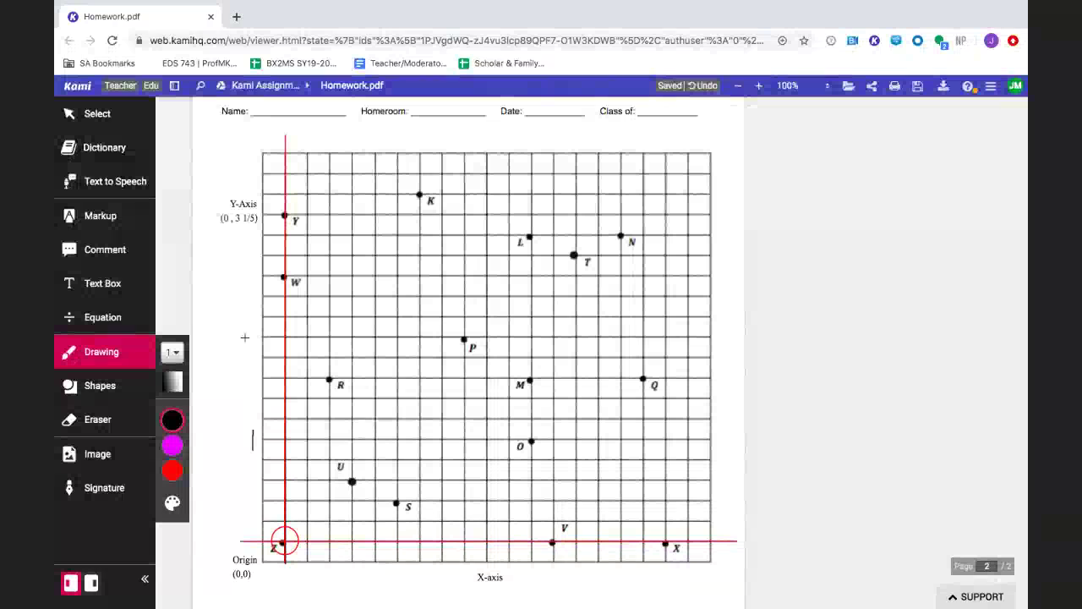
mouse_move(243, 334)
left_mouse_down()
mouse_move(244, 350)
mouse_move(254, 346)
left_mouse_up()
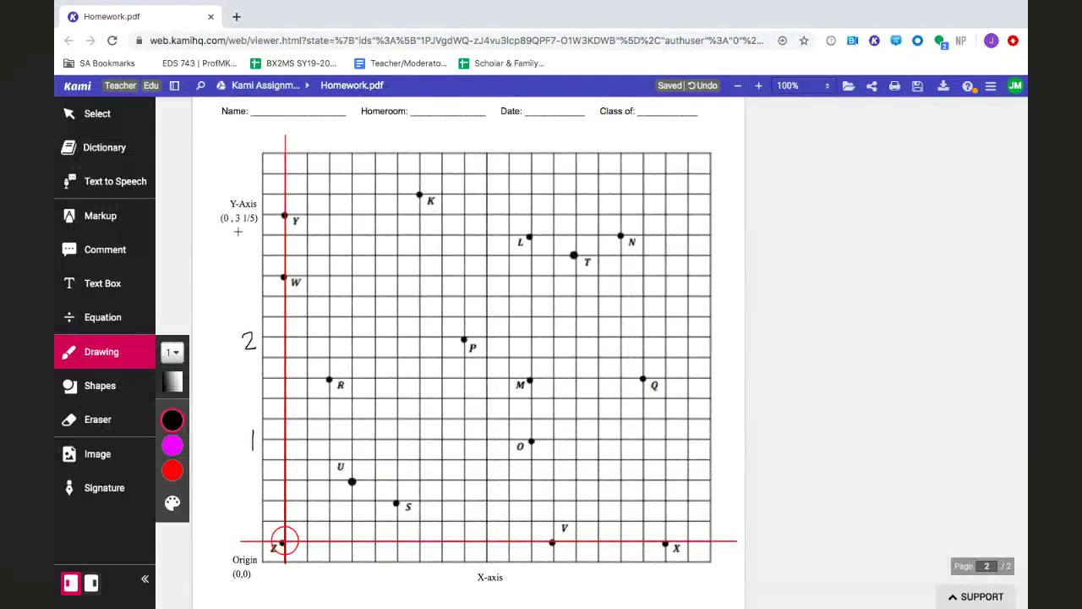
left_click_drag(237, 231, 239, 247)
Draw short red straight tick lines on the y-axis at 1, 2 and 3
left_click(89, 391)
left_click(171, 458)
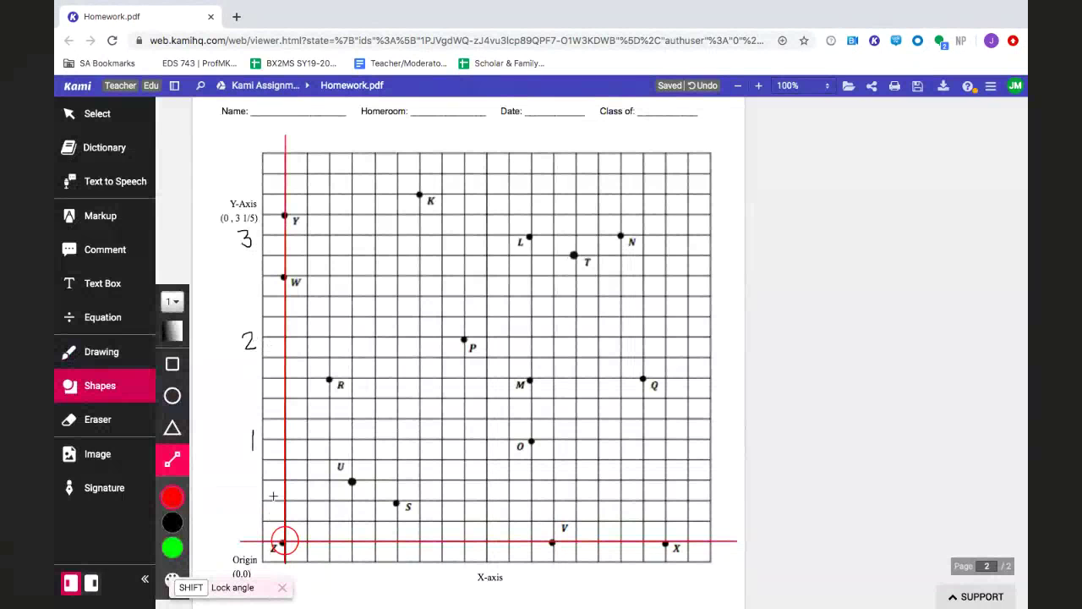
left_click_drag(255, 437, 284, 438)
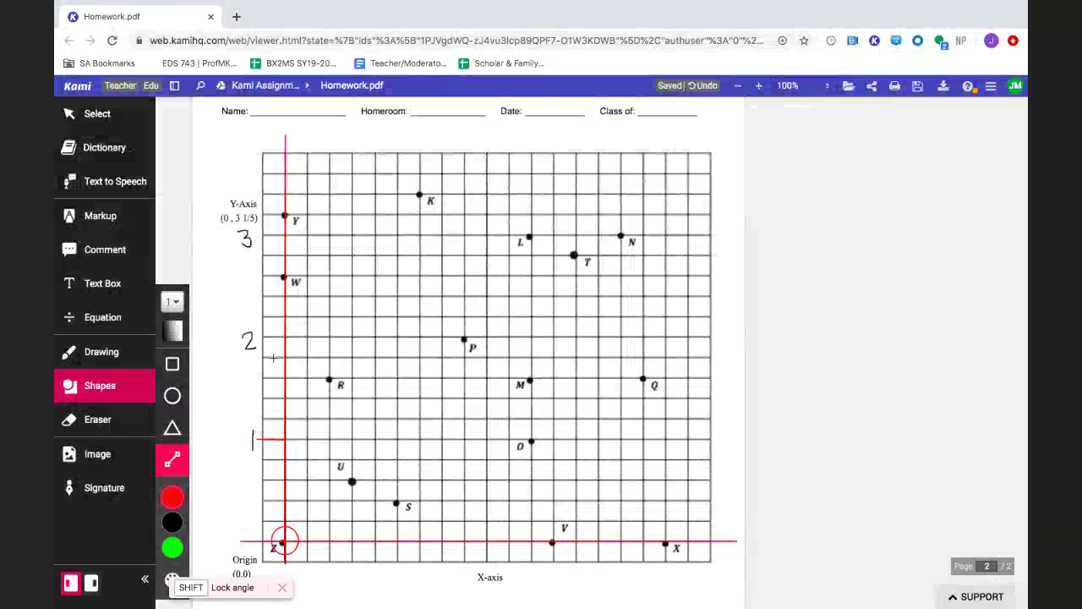
left_click_drag(255, 337, 284, 336)
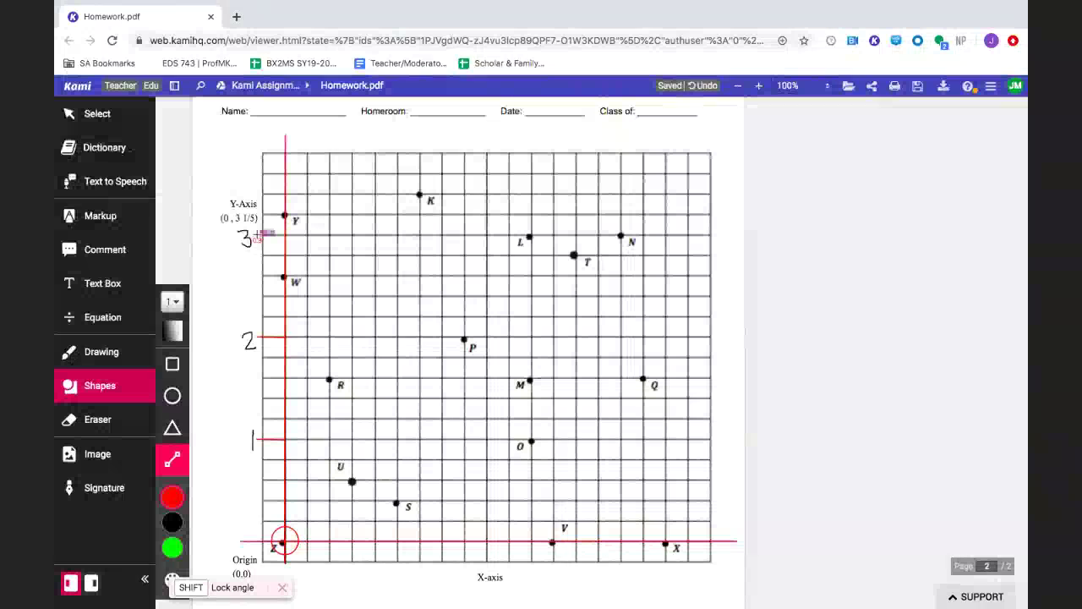
left_click_drag(258, 236, 287, 234)
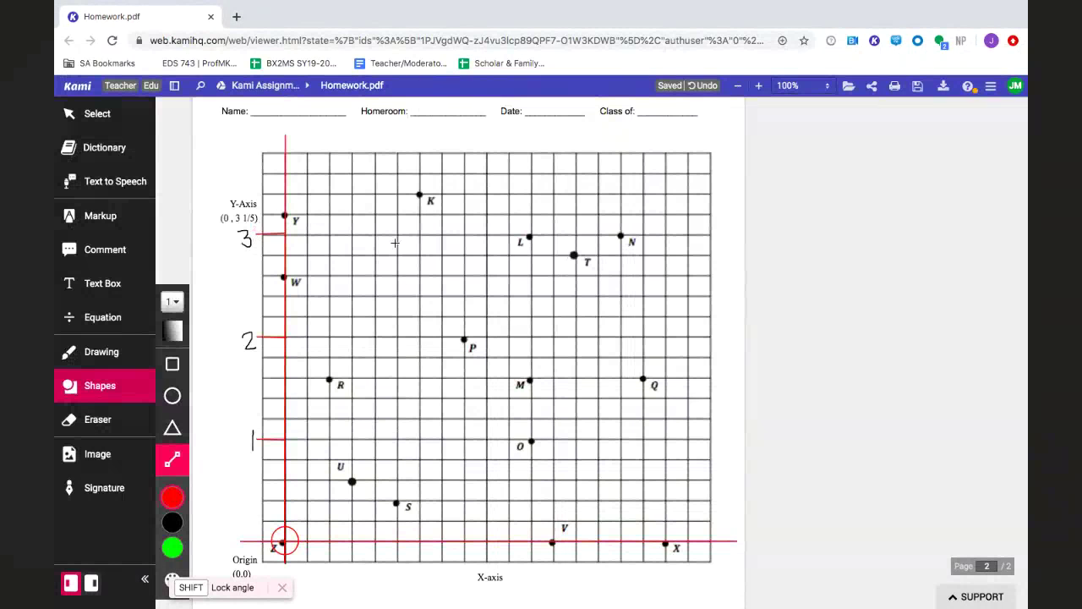
Place a text box reading (3 2/5 , 0) directly beneath point X
scroll(815, 354, "up", 10)
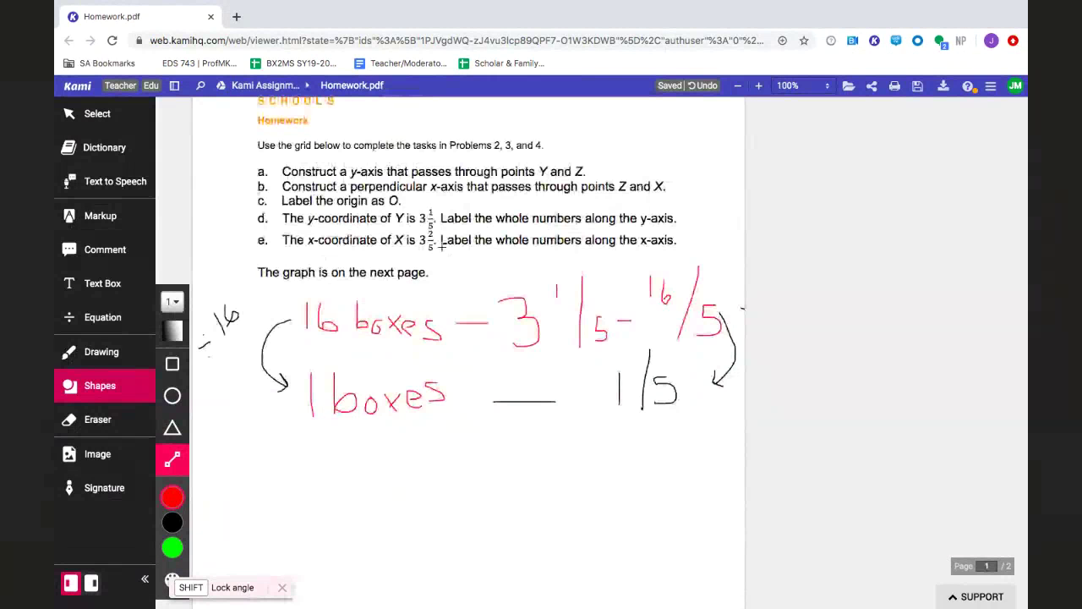
scroll(583, 259, "down", 15)
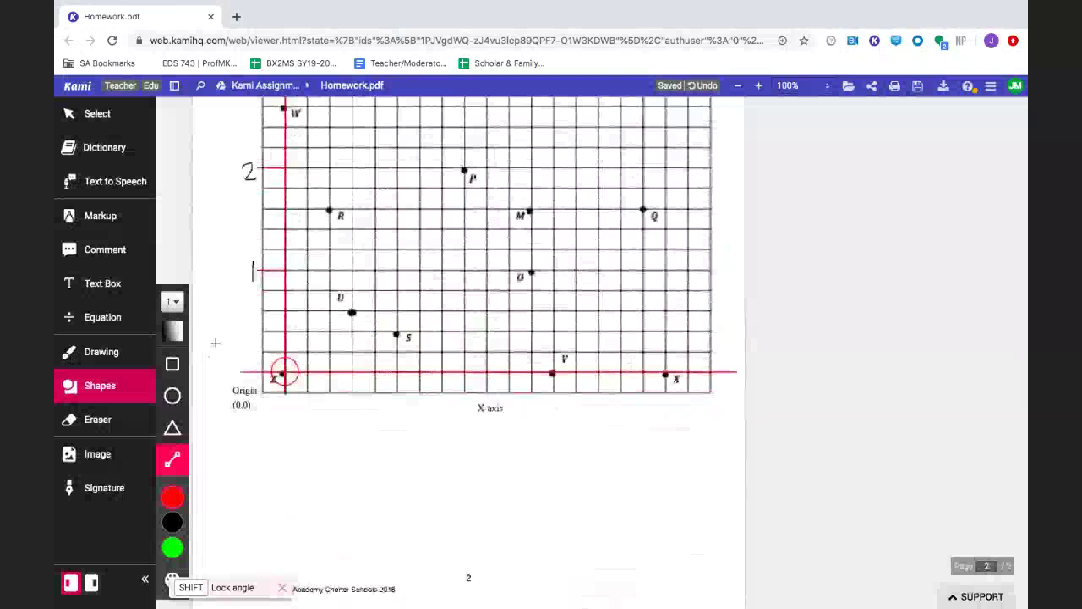
left_click(105, 283)
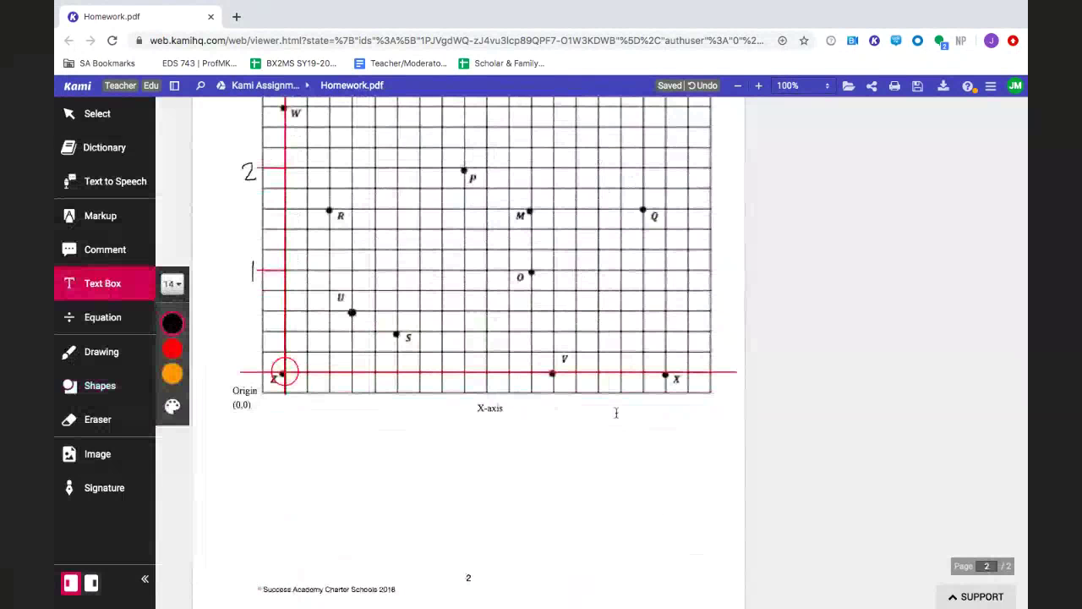
left_click(621, 413)
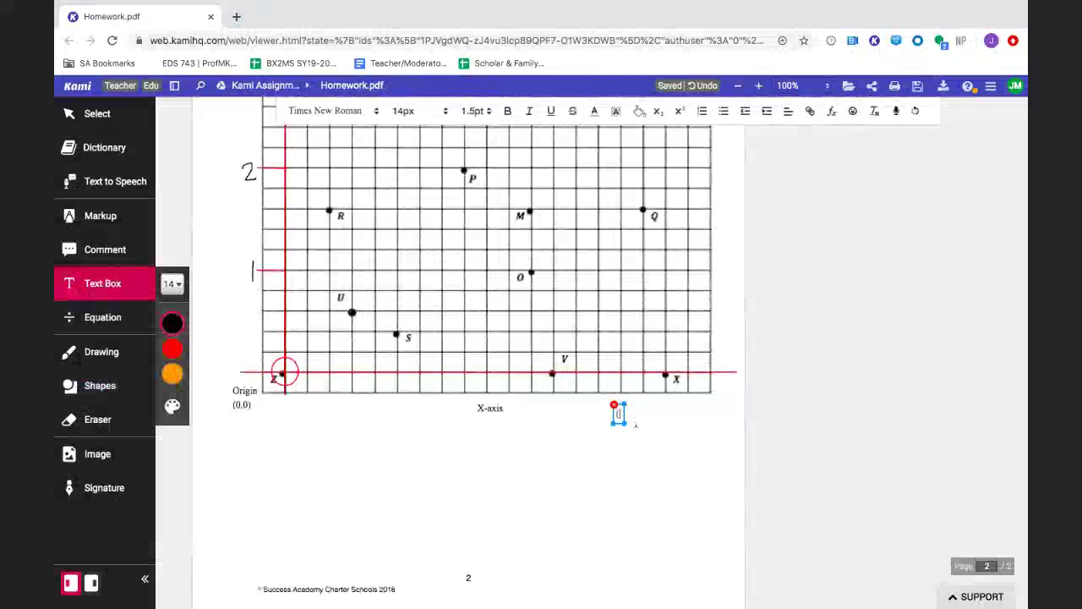
type("(3,2/5")
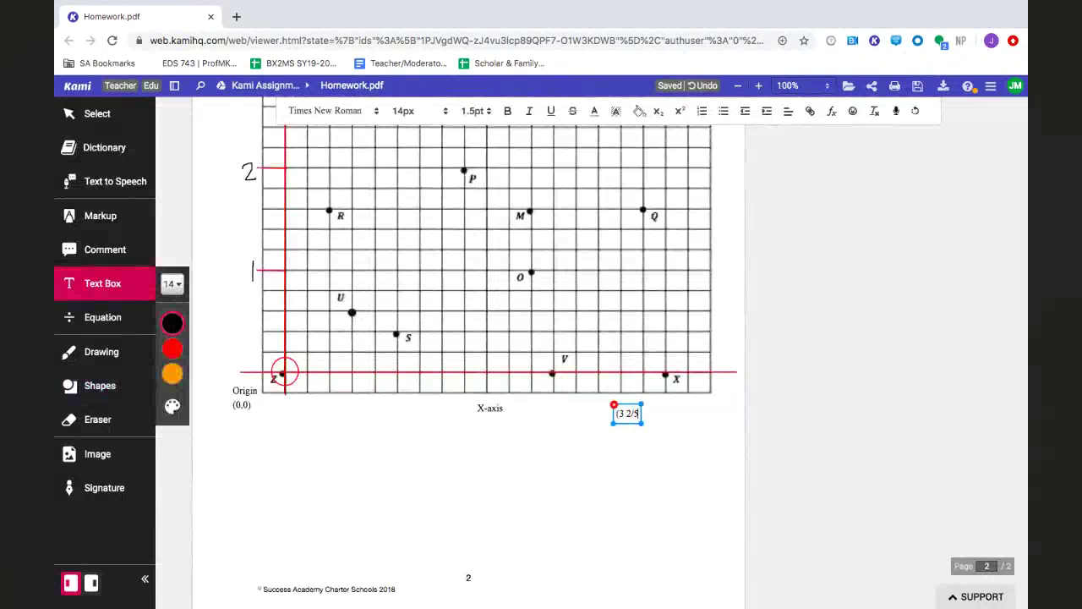
type(" , 0)")
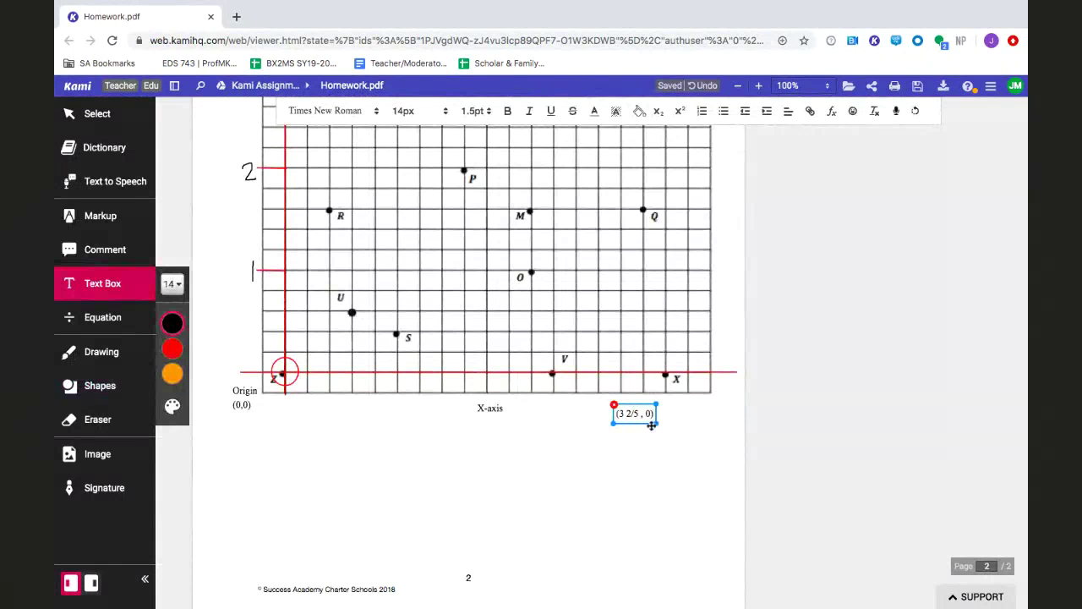
left_click_drag(631, 423, 661, 414)
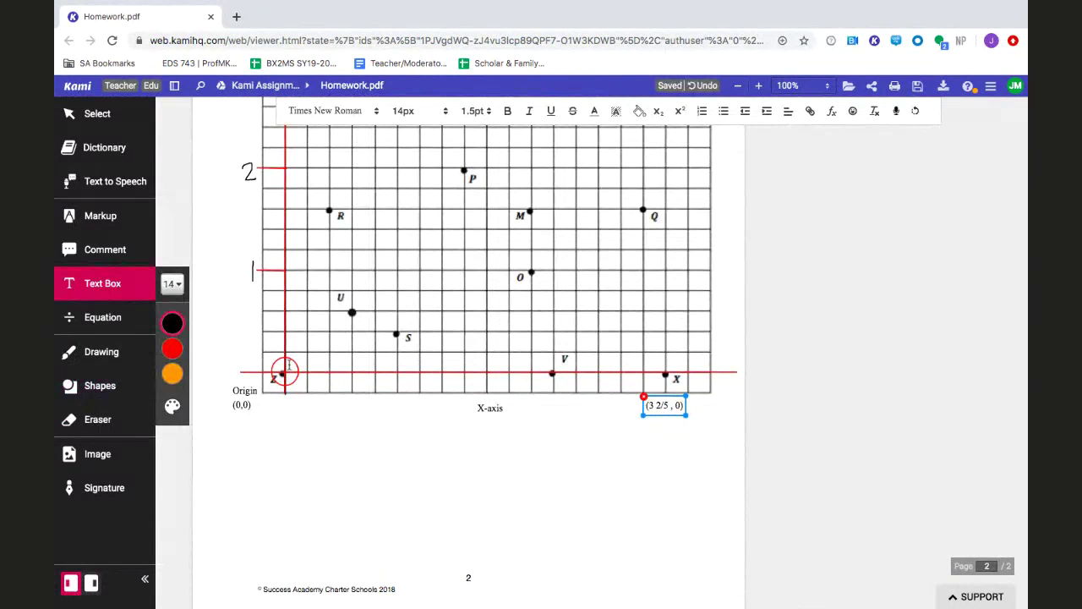
left_click(664, 480)
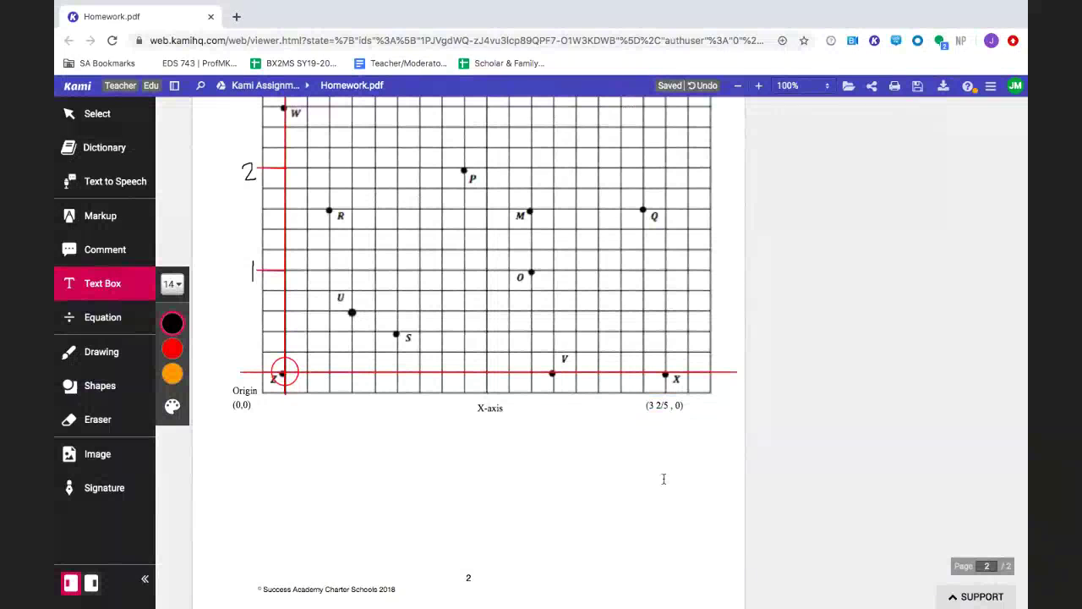
left_click(700, 376)
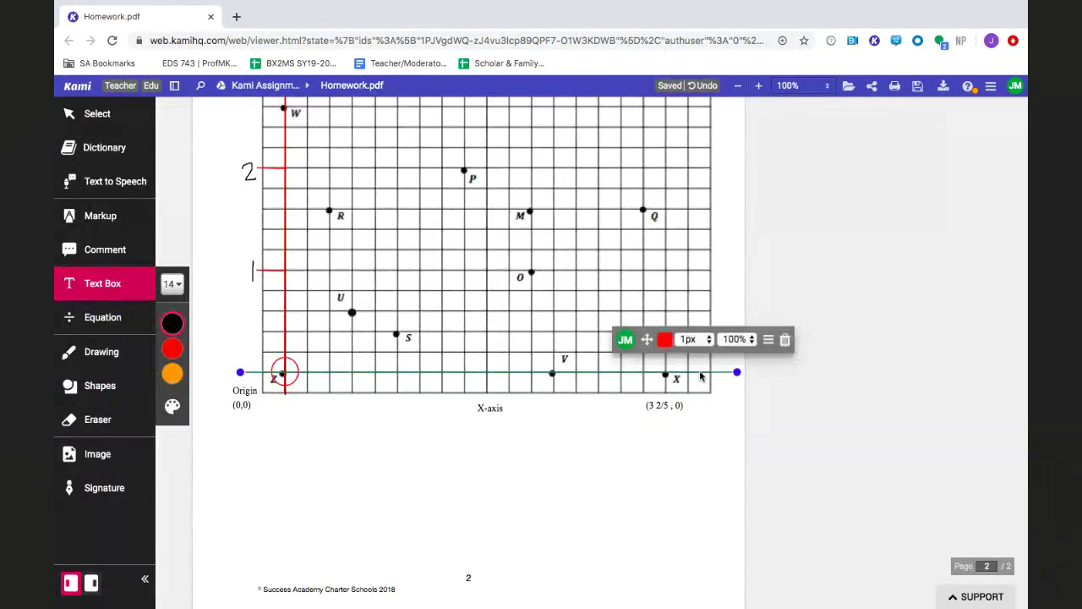
left_click(587, 536)
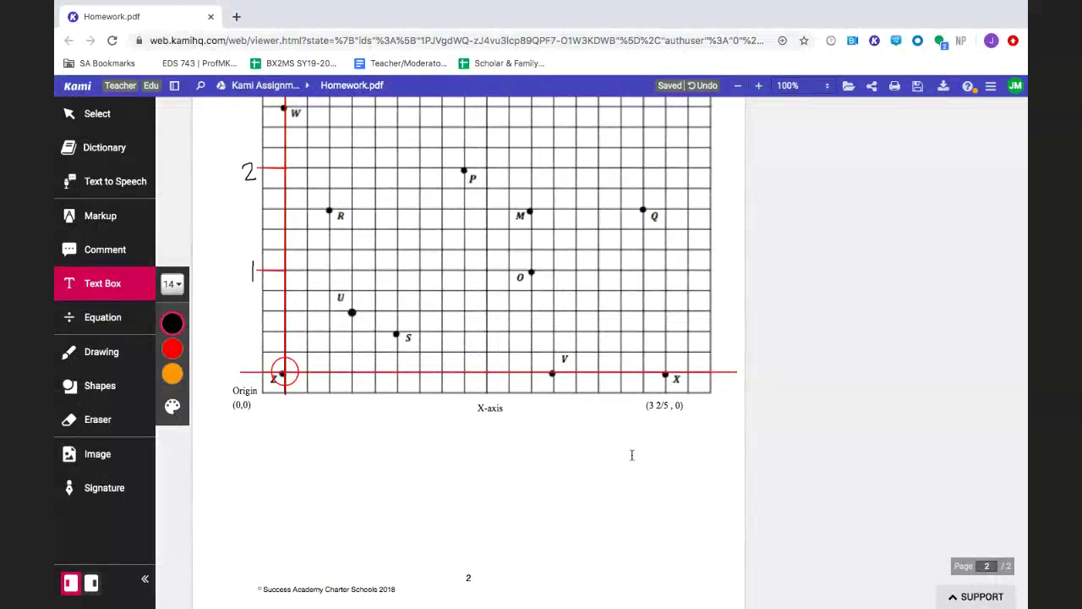
With the freehand pen, write 1, 2 and 3 left to right under the x-axis
left_click(100, 356)
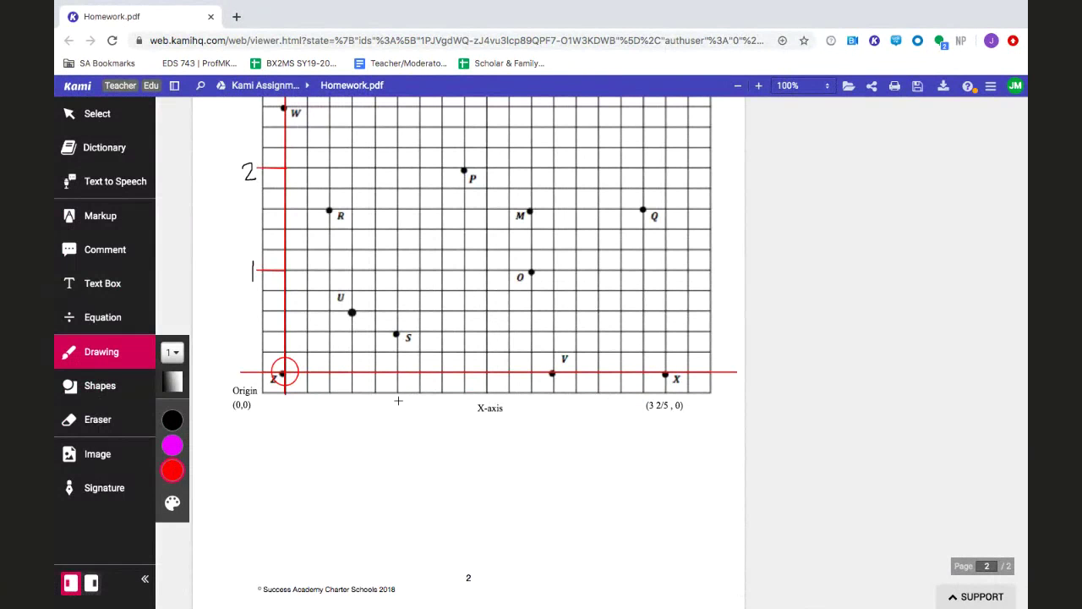
left_click_drag(398, 401, 400, 419)
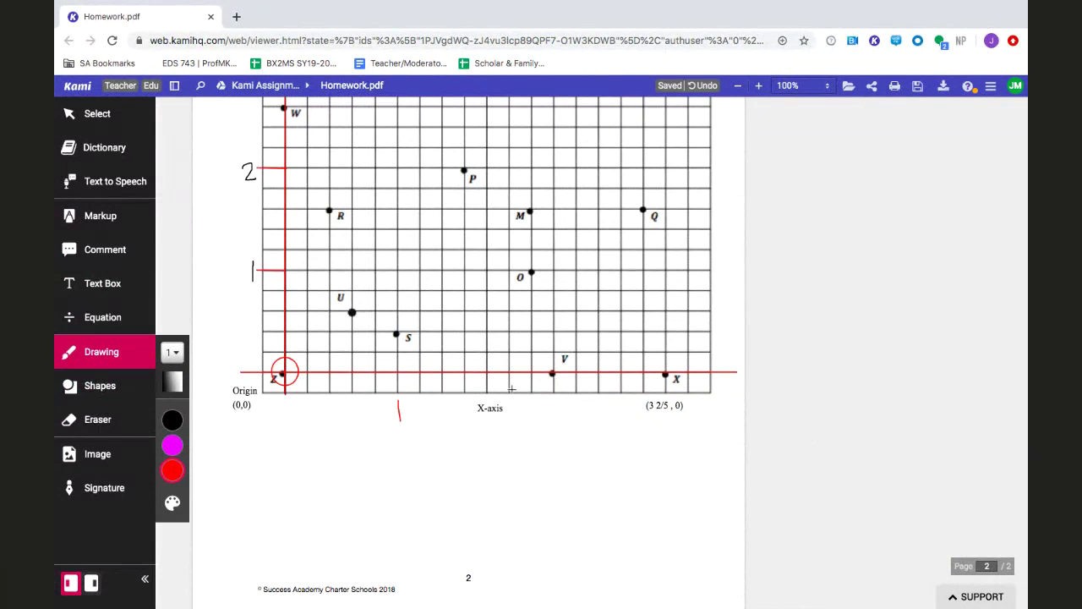
left_click_drag(507, 404, 514, 427)
mouse_move(616, 403)
left_mouse_down()
mouse_move(626, 411)
mouse_move(616, 425)
left_mouse_up()
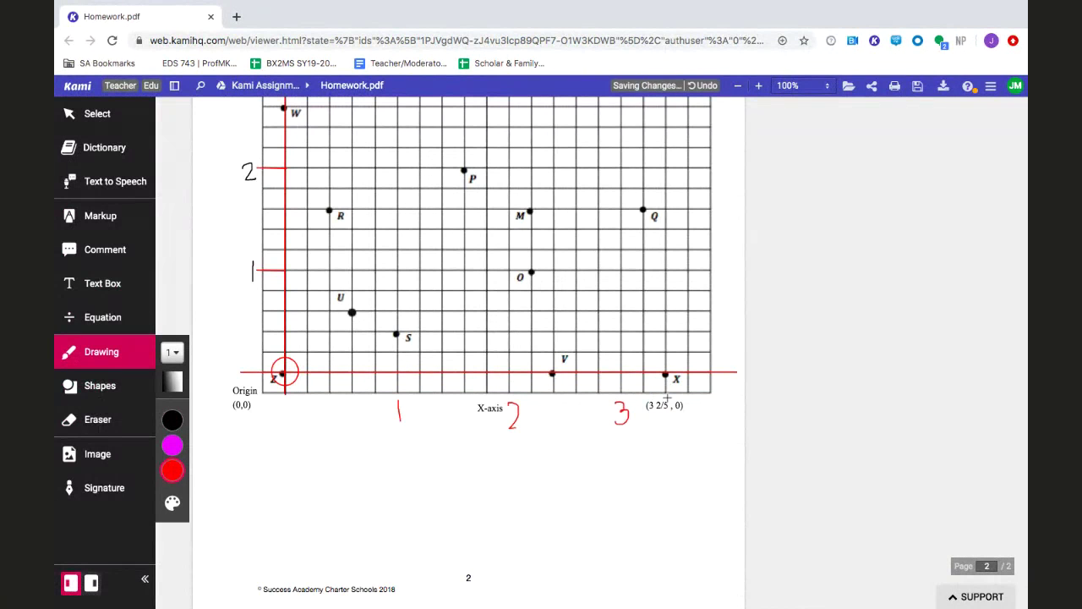
Draw short red line ticks from the x-axis down to the numbers 1, 2 and 3
left_click(99, 389)
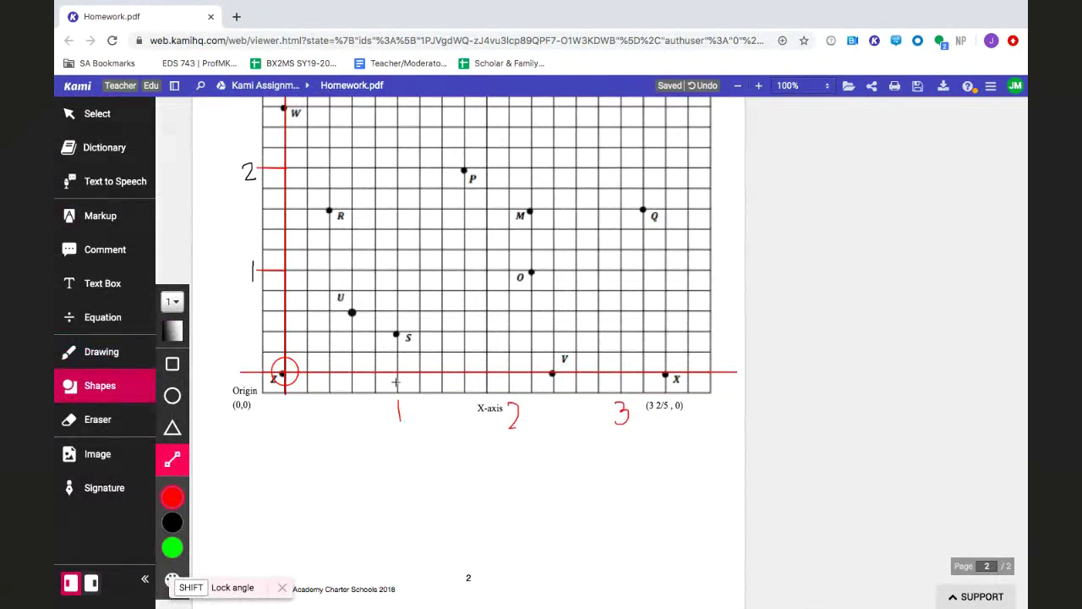
left_click_drag(396, 377, 399, 401)
left_click_drag(509, 382, 509, 396)
left_click_drag(621, 379, 621, 397)
scroll(438, 561, "up", 3)
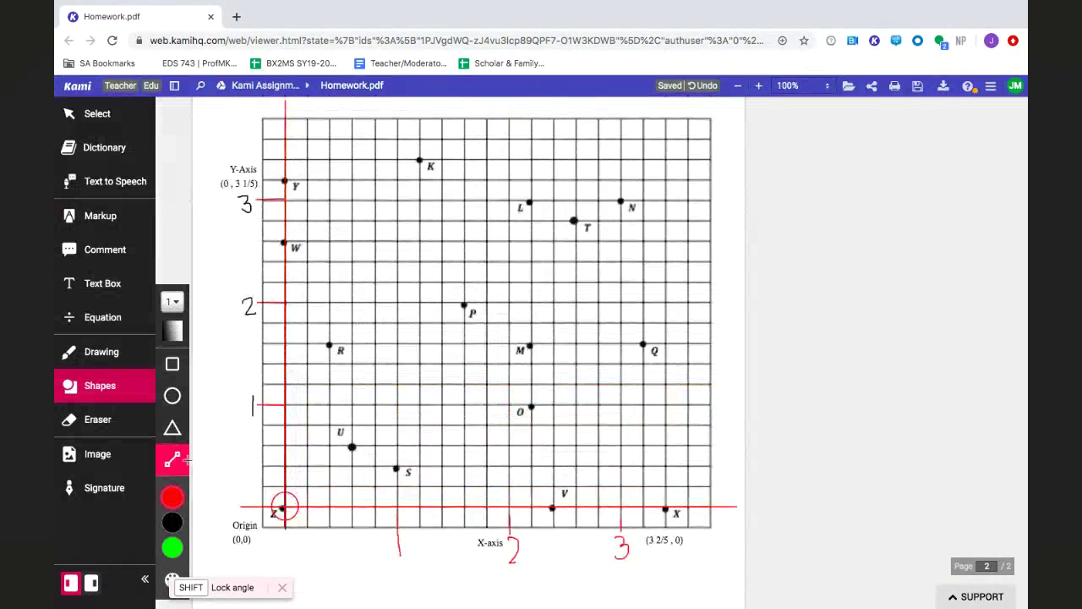
Switch the line colour to green and draw lines from point U to the x-axis and y-axis
left_click(172, 498)
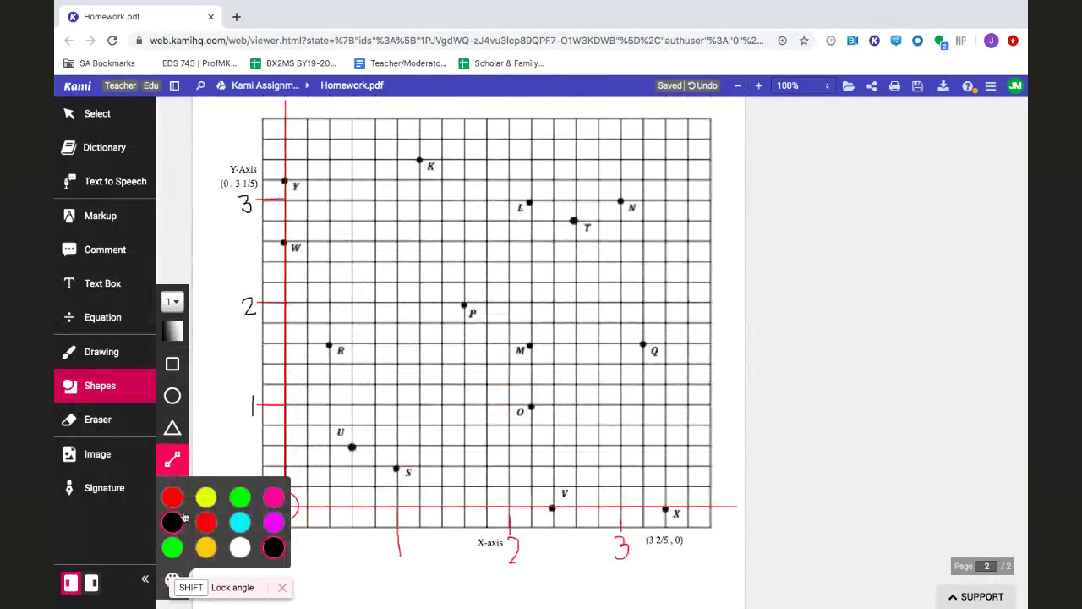
left_click(172, 547)
left_click(172, 547)
left_click(171, 548)
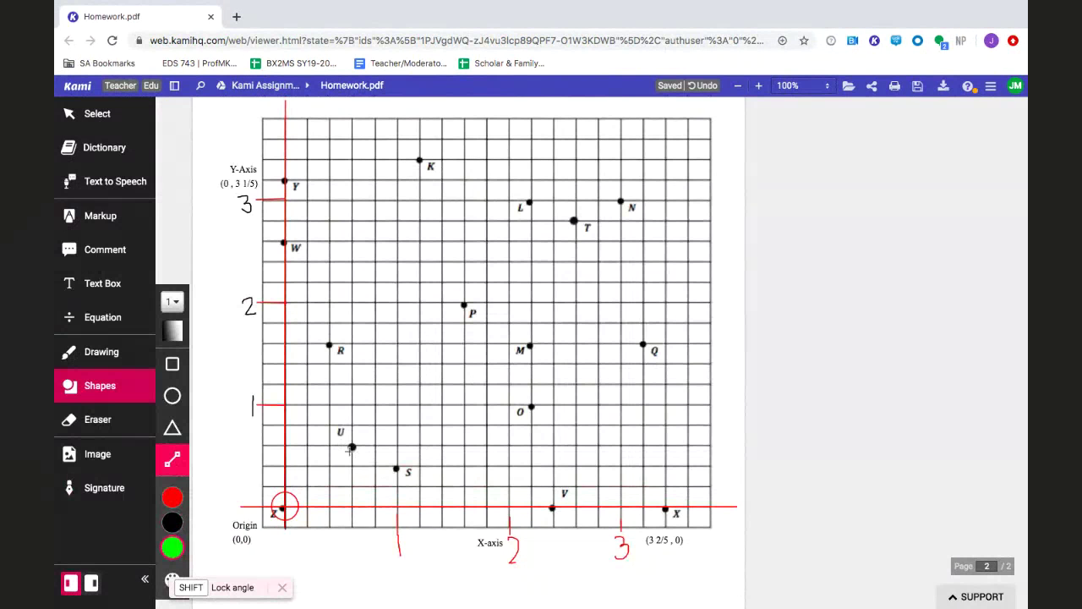
left_click_drag(352, 446, 353, 506)
left_click_drag(352, 446, 269, 446)
Add a text box below the origin reading 'Point U' and '(3/5 , 3/5)' on two lines
left_click(75, 288)
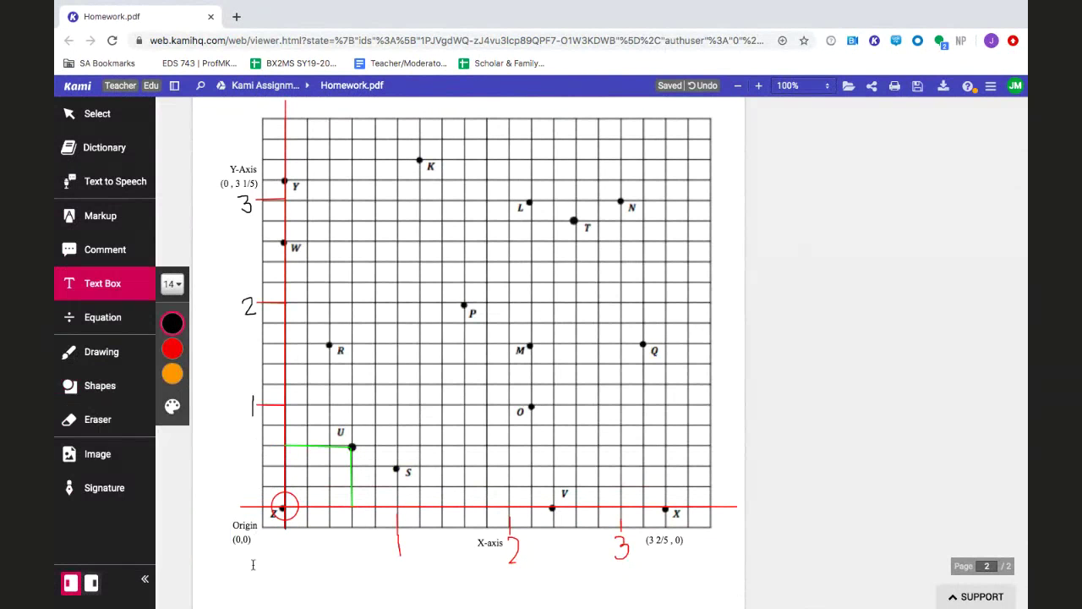
left_click(291, 560)
type("Point U")
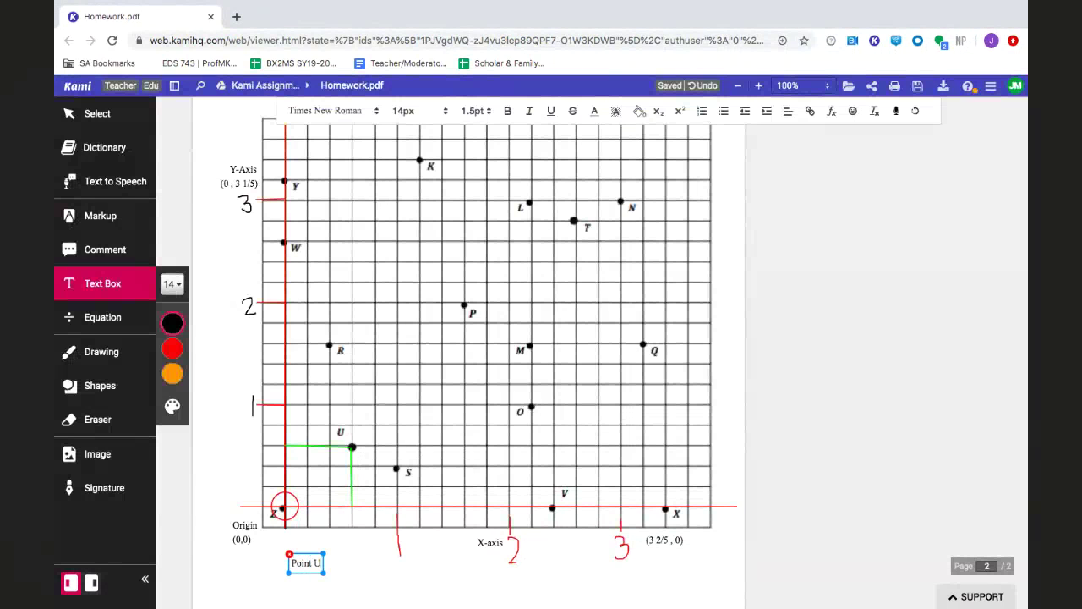
key("Return")
type("(3/5 , ")
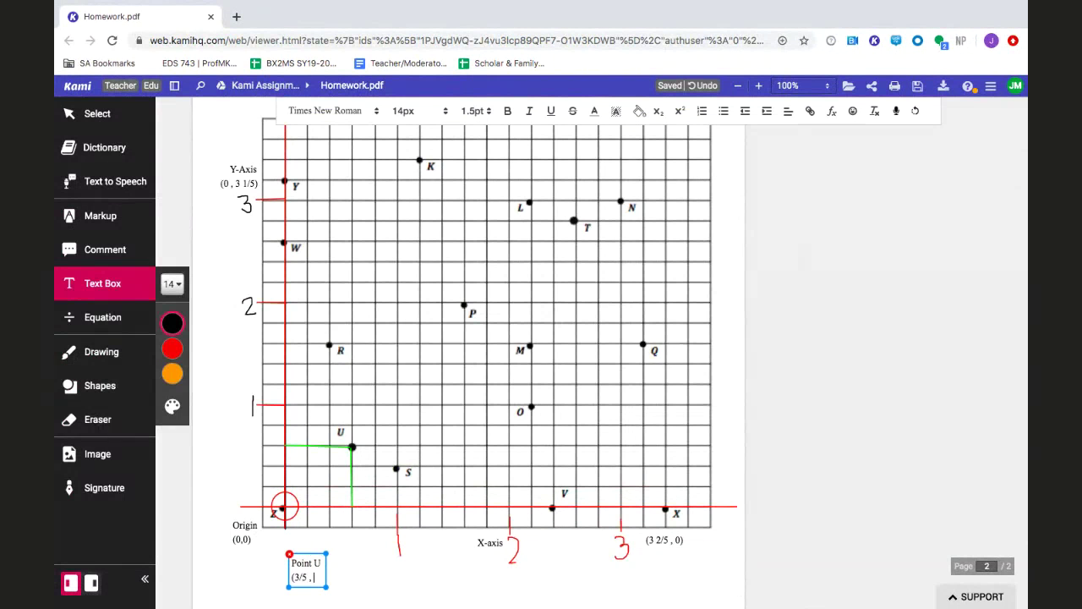
type("3/5)")
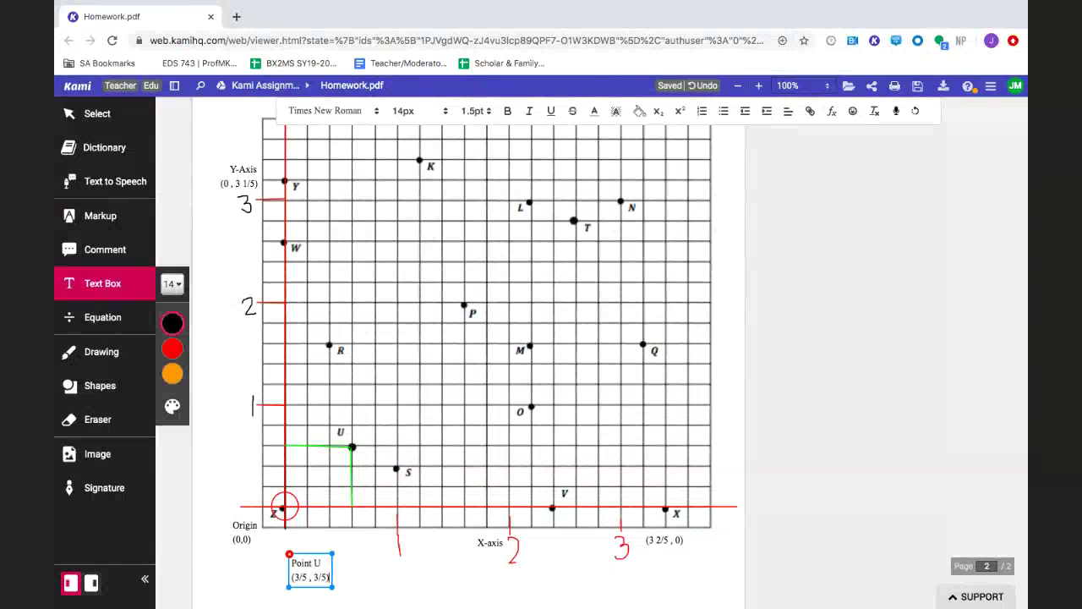